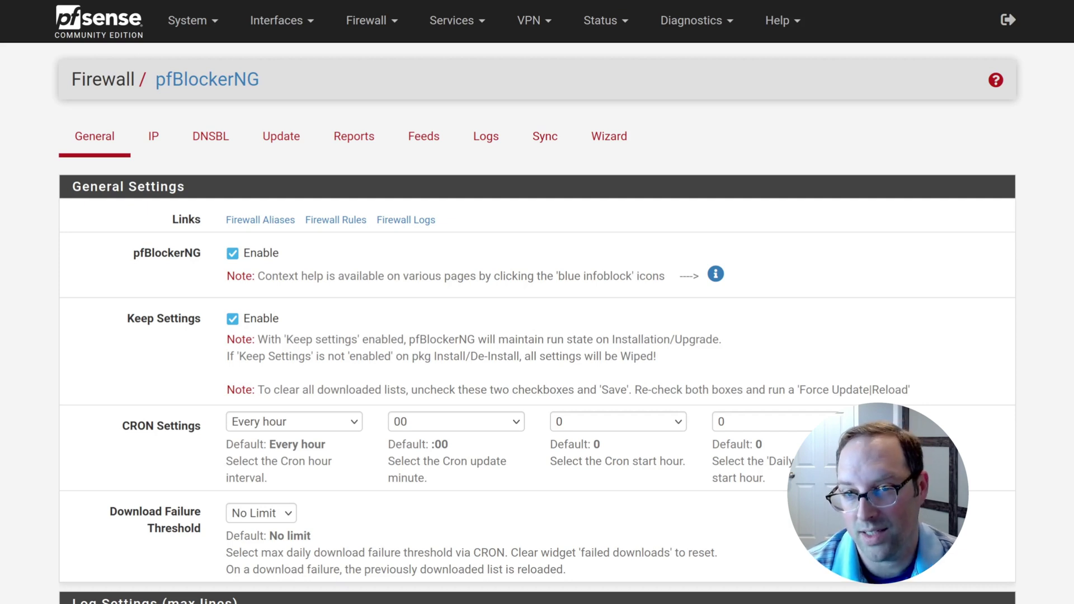
After reviewing pfBlockerNG's General tab, go to its IP settings page
{"action": "left_click", "coordinate": [153, 136]}
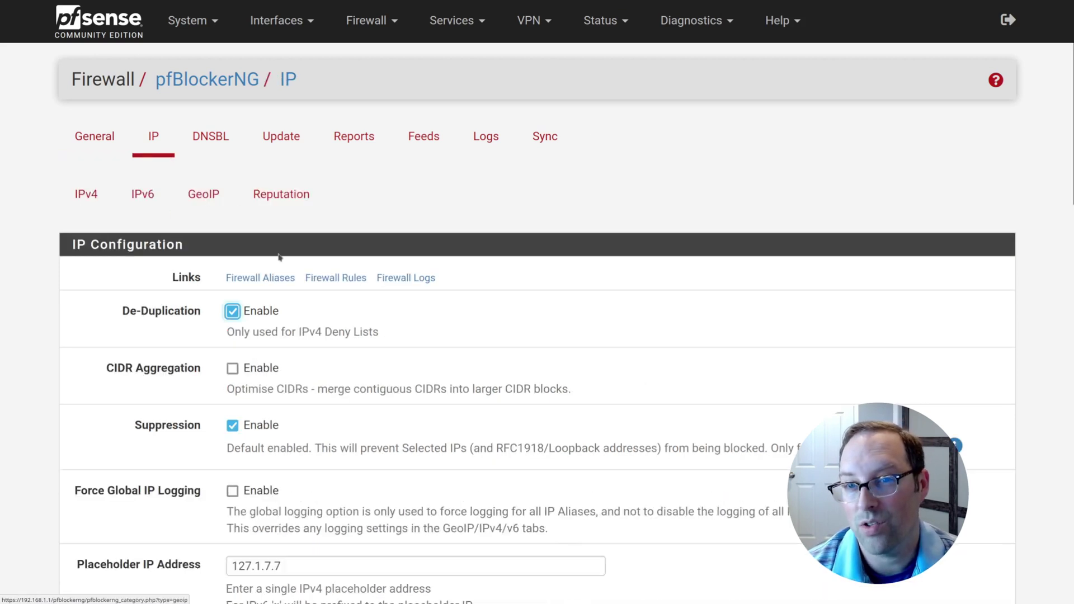
Browse pfBlockerNG's GeoIP, Reputation, DNSBL, DNSBL Category, SafeSearch and Feeds pages
{"action": "left_click", "coordinate": [222, 191]}
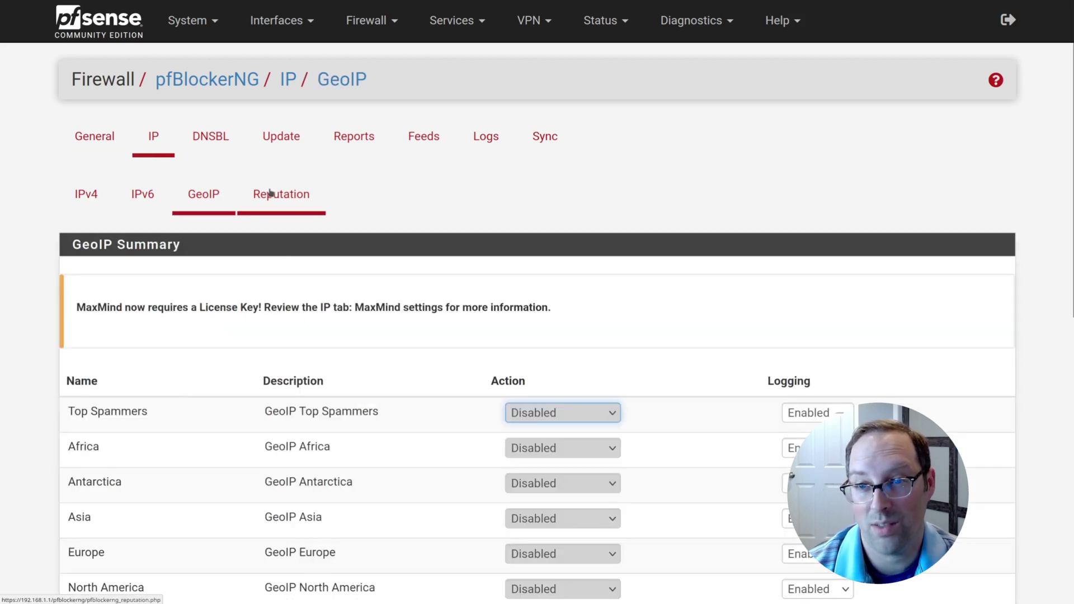
{"action": "left_click", "coordinate": [288, 194]}
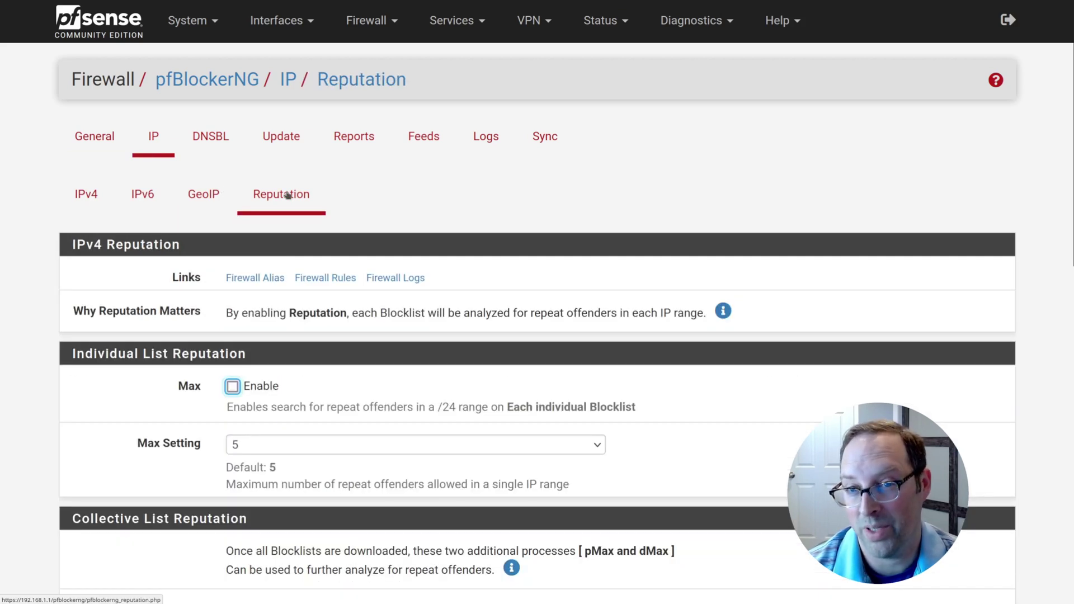
{"action": "left_click", "coordinate": [215, 138]}
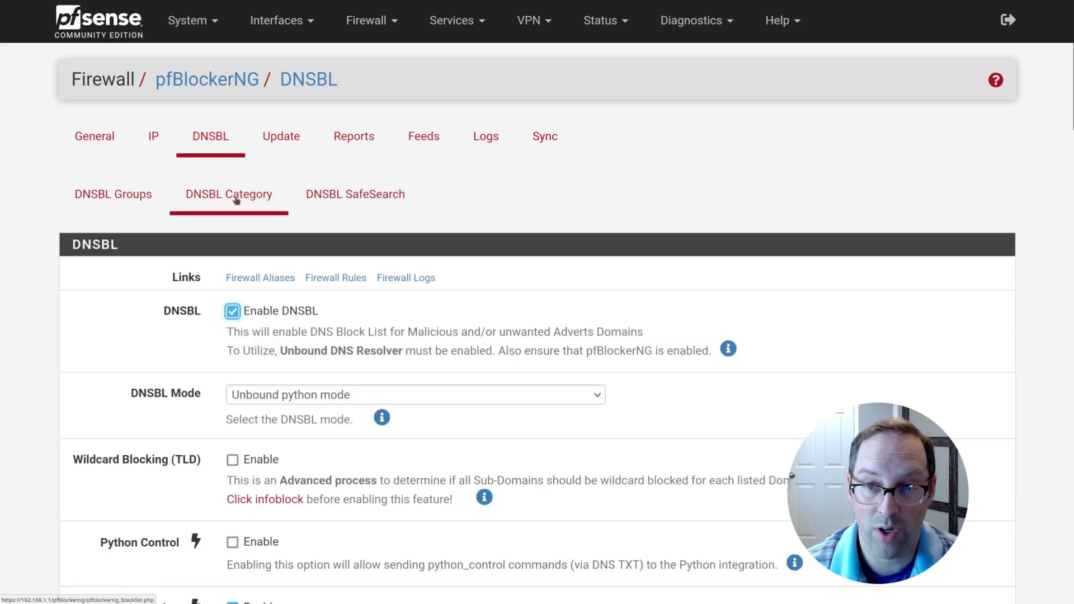
{"action": "left_click", "coordinate": [235, 197]}
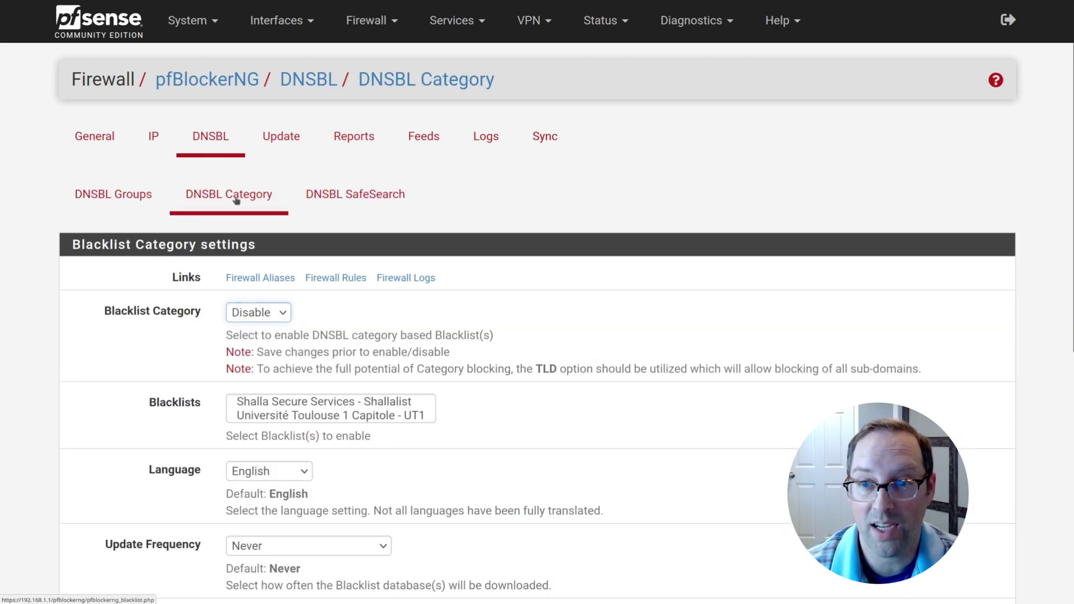
{"action": "left_click", "coordinate": [347, 196]}
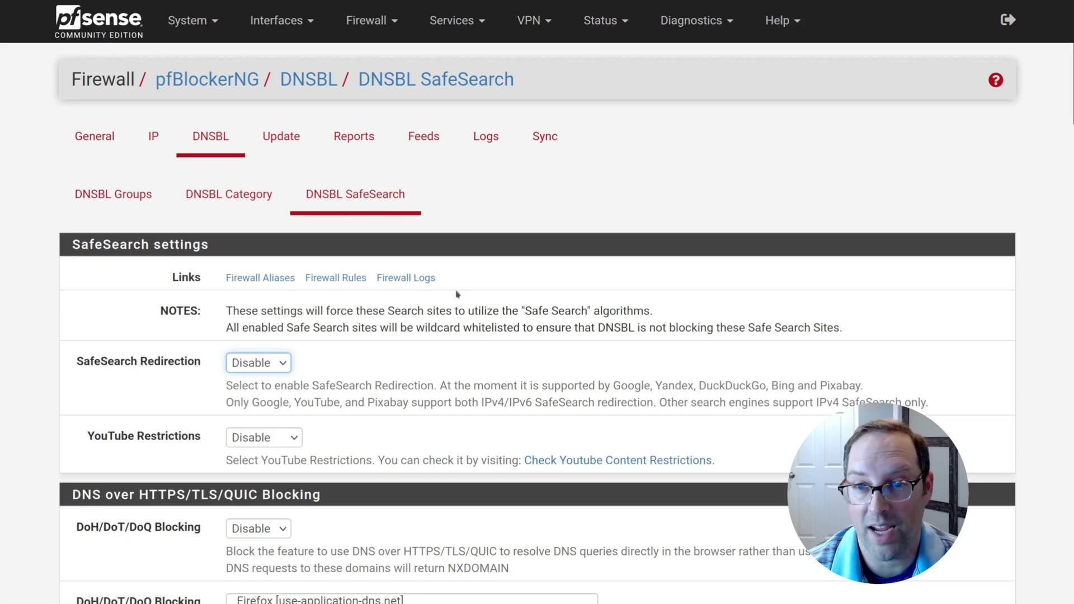
{"action": "scroll", "coordinate": [458, 295], "scroll_direction": "down", "scroll_amount": 5}
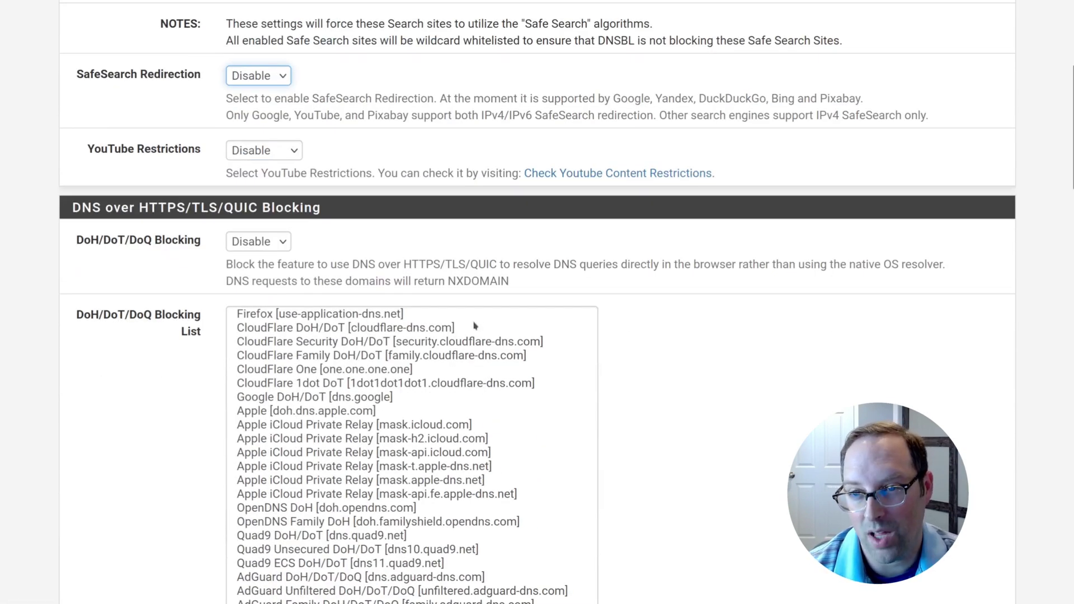
{"action": "scroll", "coordinate": [475, 326], "scroll_direction": "up", "scroll_amount": 1}
{"action": "scroll", "coordinate": [475, 326], "scroll_direction": "up", "scroll_amount": 4}
{"action": "left_click", "coordinate": [422, 139]}
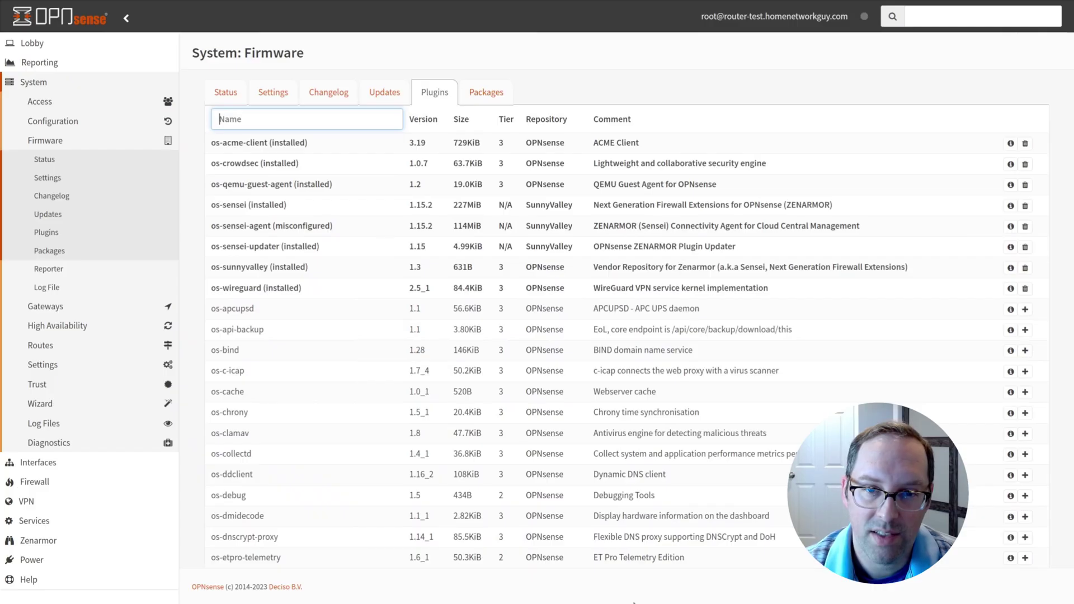
Scroll through the OPNsense plugin list, then bring up the SpamhausDropList alias for editing
{"action": "scroll", "coordinate": [634, 602], "scroll_direction": "down", "scroll_amount": 3}
{"action": "scroll", "coordinate": [634, 603], "scroll_direction": "down", "scroll_amount": 2}
{"action": "scroll", "coordinate": [634, 602], "scroll_direction": "down", "scroll_amount": 2}
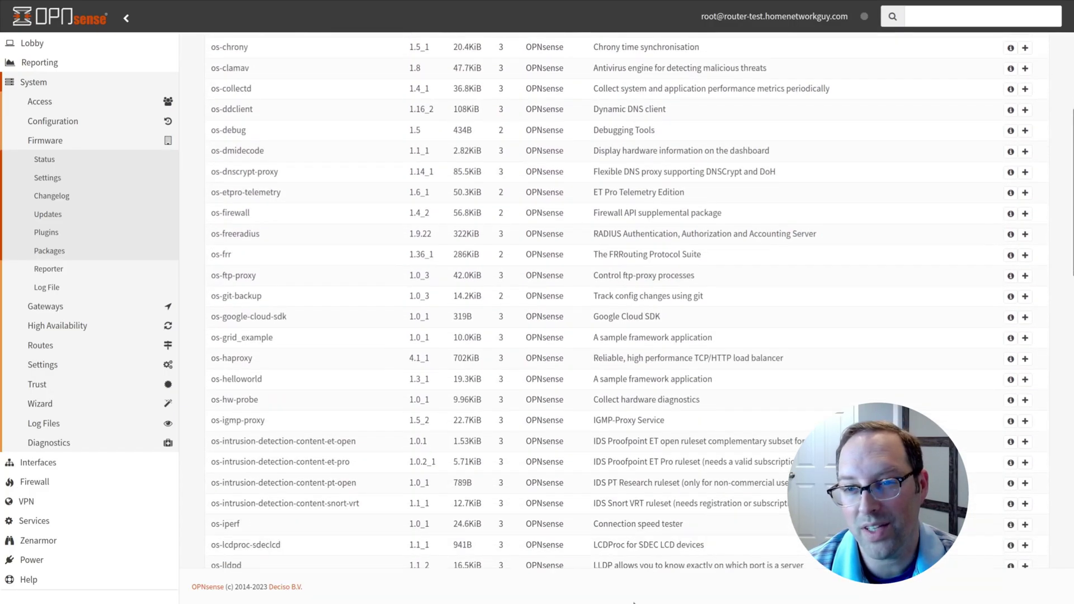
{"action": "scroll", "coordinate": [634, 602], "scroll_direction": "down", "scroll_amount": 4}
{"action": "scroll", "coordinate": [634, 603], "scroll_direction": "down", "scroll_amount": 3}
{"action": "scroll", "coordinate": [634, 603], "scroll_direction": "down", "scroll_amount": 1}
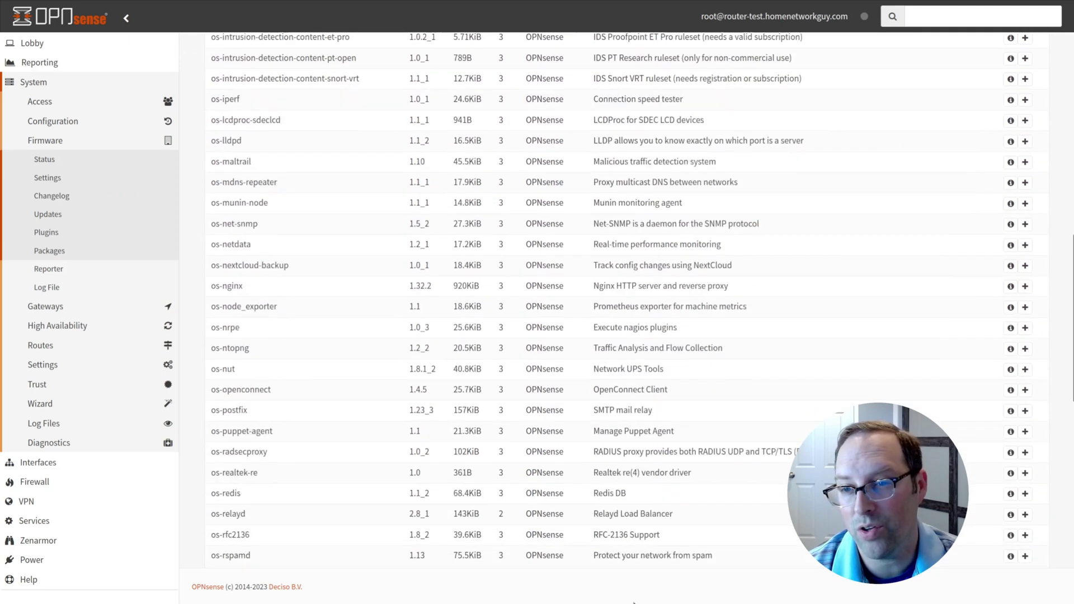
{"action": "scroll", "coordinate": [634, 602], "scroll_direction": "down", "scroll_amount": 4}
{"action": "scroll", "coordinate": [633, 602], "scroll_direction": "down", "scroll_amount": 3}
{"action": "scroll", "coordinate": [634, 602], "scroll_direction": "down", "scroll_amount": 5}
{"action": "scroll", "coordinate": [634, 602], "scroll_direction": "down", "scroll_amount": 3}
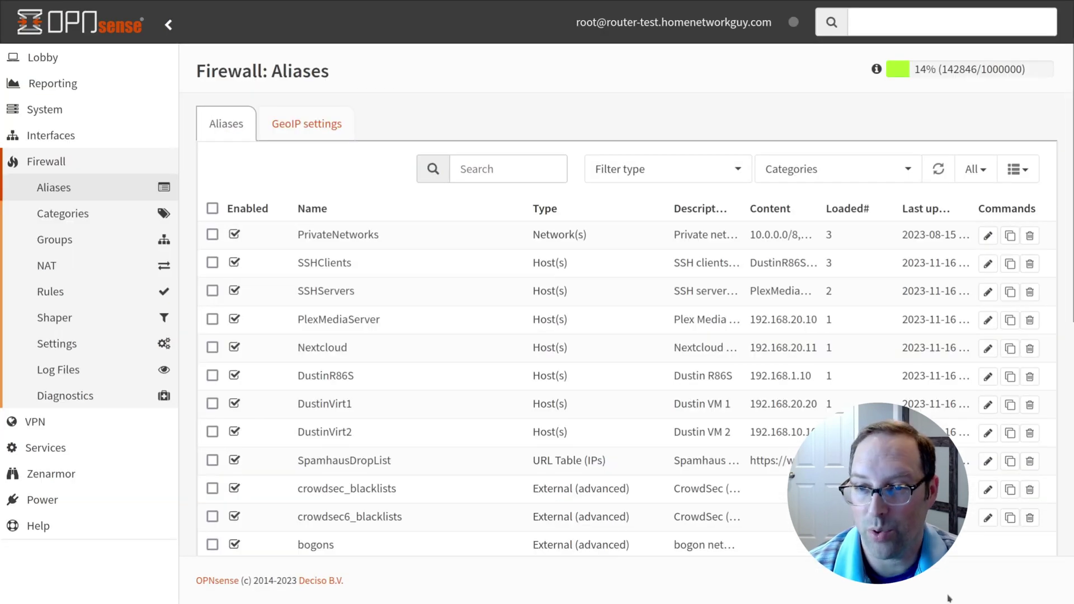
{"action": "left_click", "coordinate": [988, 462]}
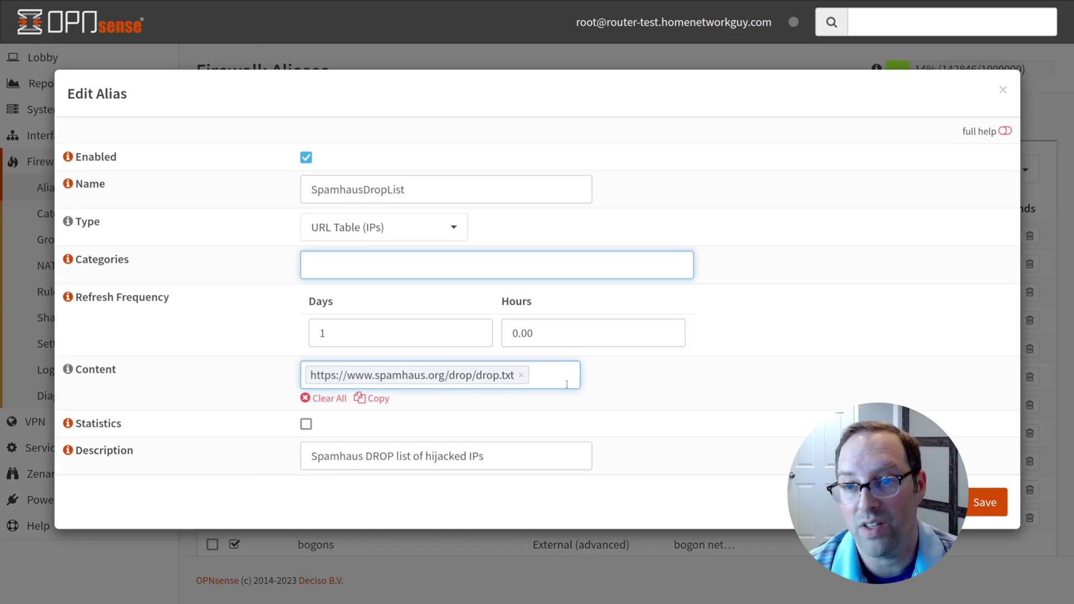
{"action": "left_click", "coordinate": [381, 335]}
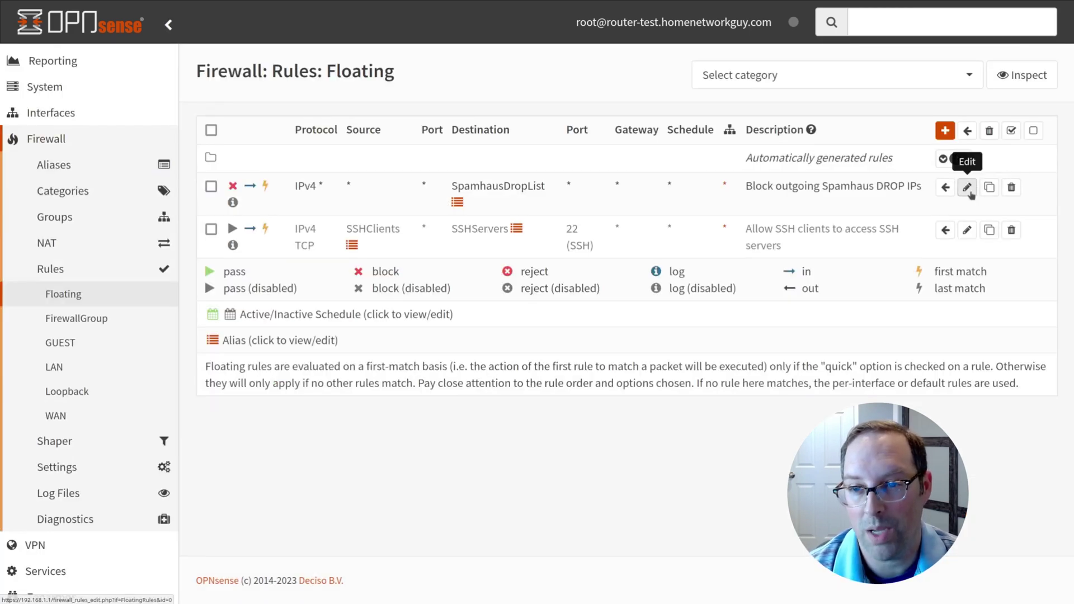
{"action": "left_click", "coordinate": [967, 187]}
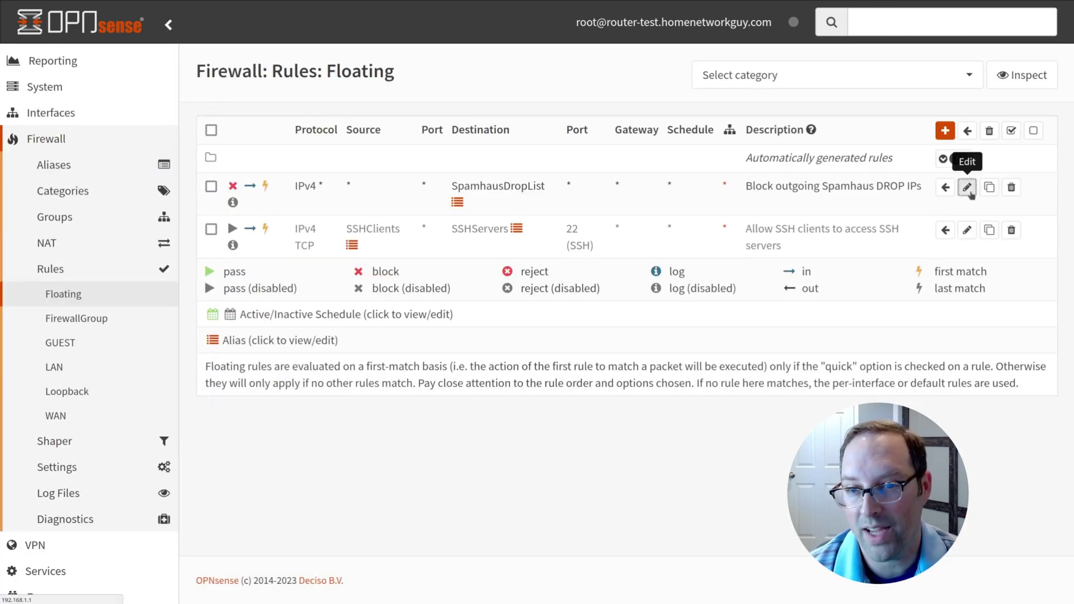
{"action": "scroll", "coordinate": [951, 198], "scroll_direction": "down", "scroll_amount": 1}
{"action": "scroll", "coordinate": [884, 259], "scroll_direction": "down", "scroll_amount": 3}
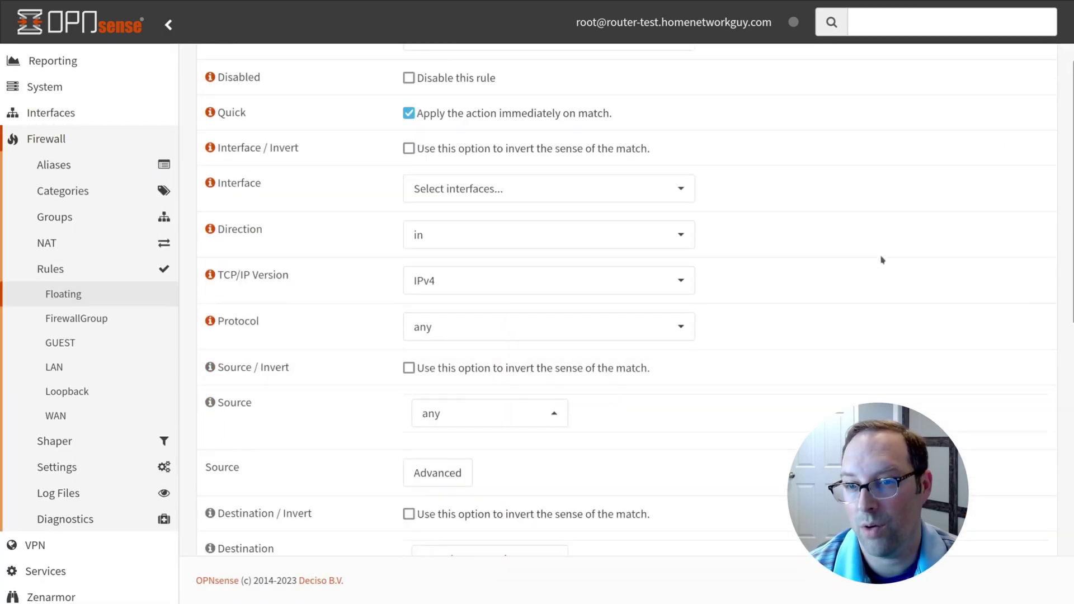
{"action": "scroll", "coordinate": [882, 260], "scroll_direction": "down", "scroll_amount": 2}
{"action": "scroll", "coordinate": [883, 260], "scroll_direction": "down", "scroll_amount": 2}
{"action": "scroll", "coordinate": [883, 260], "scroll_direction": "down", "scroll_amount": 5}
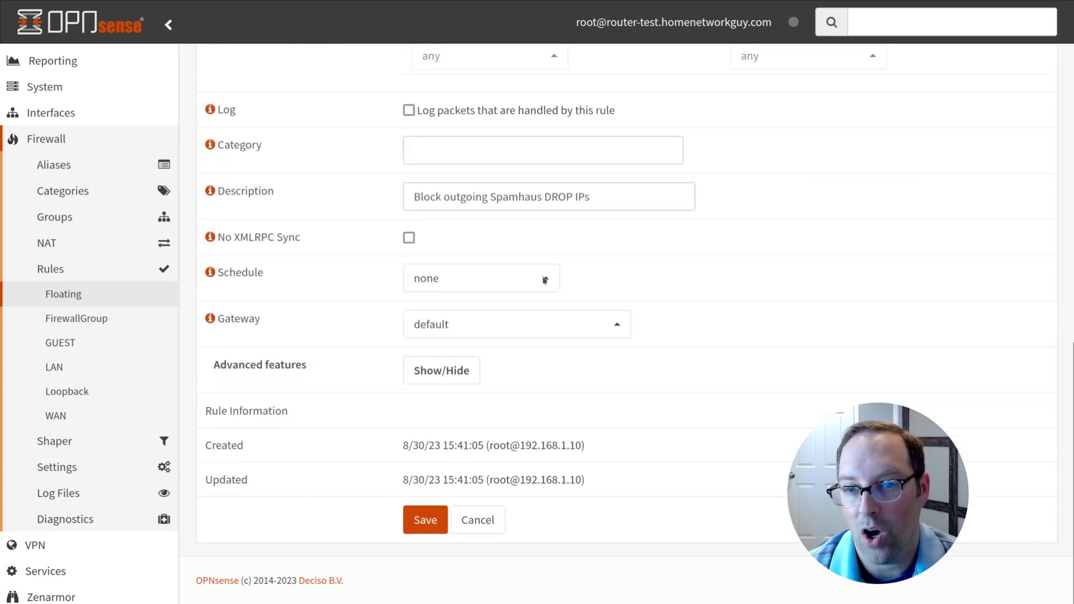
{"action": "left_click", "coordinate": [56, 165]}
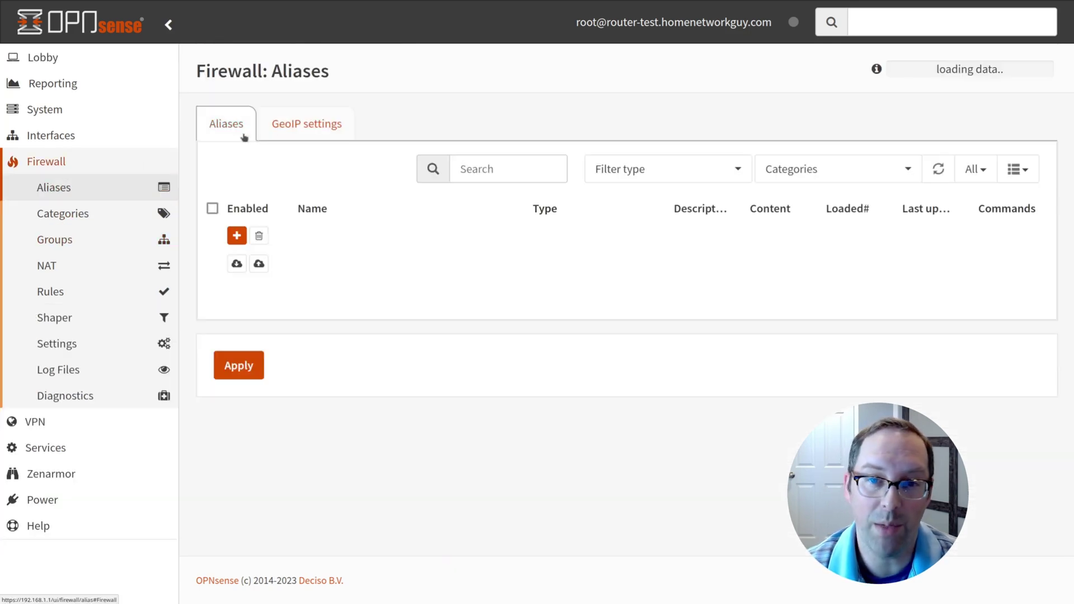
{"action": "left_click", "coordinate": [305, 128]}
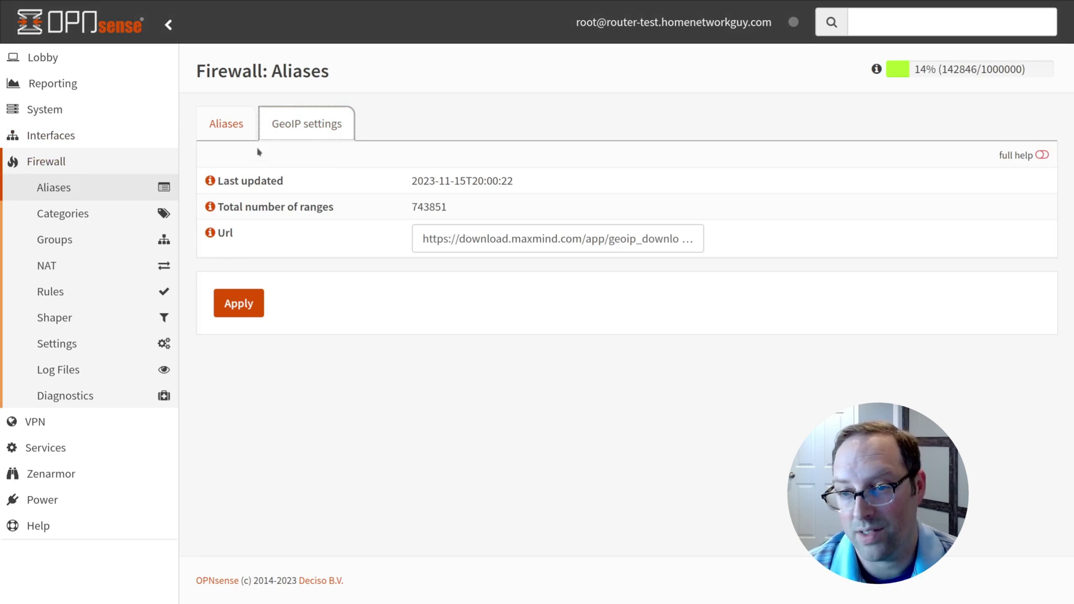
{"action": "left_click", "coordinate": [234, 133]}
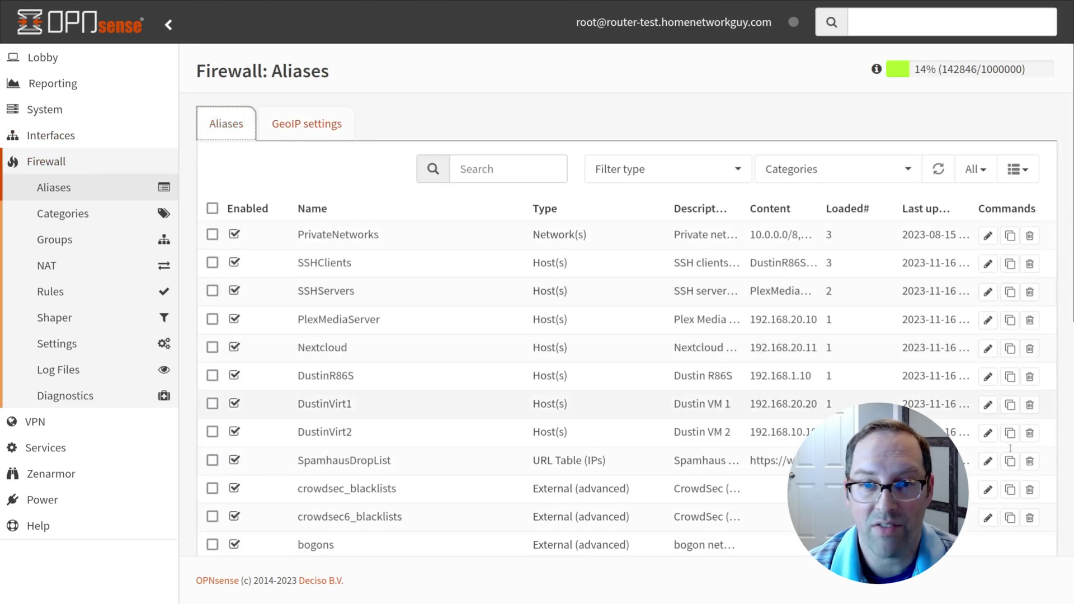
{"action": "scroll", "coordinate": [999, 504], "scroll_direction": "down", "scroll_amount": 5}
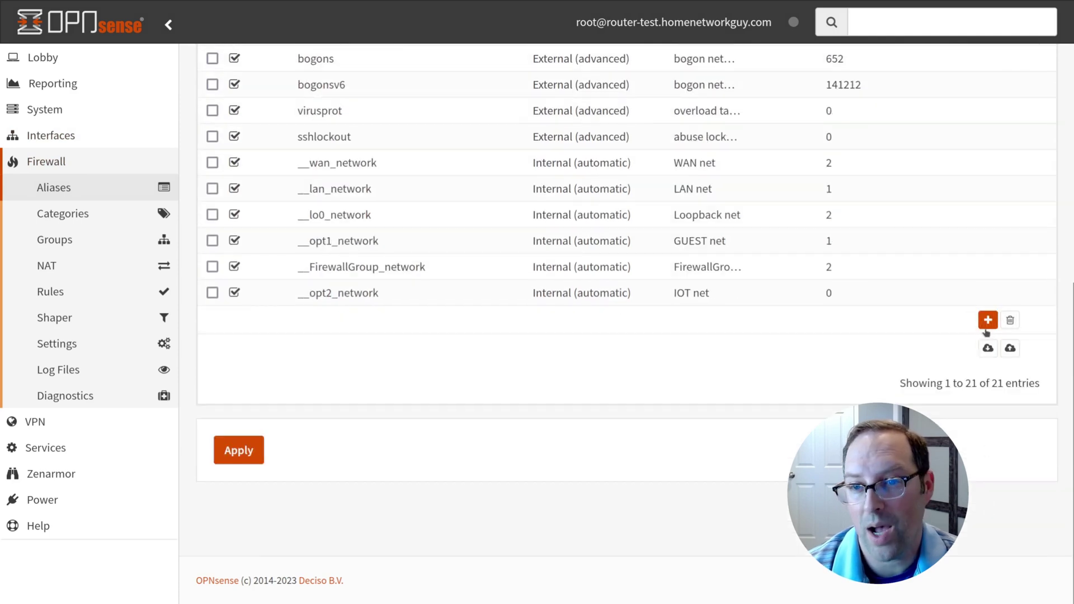
{"action": "left_click", "coordinate": [988, 320]}
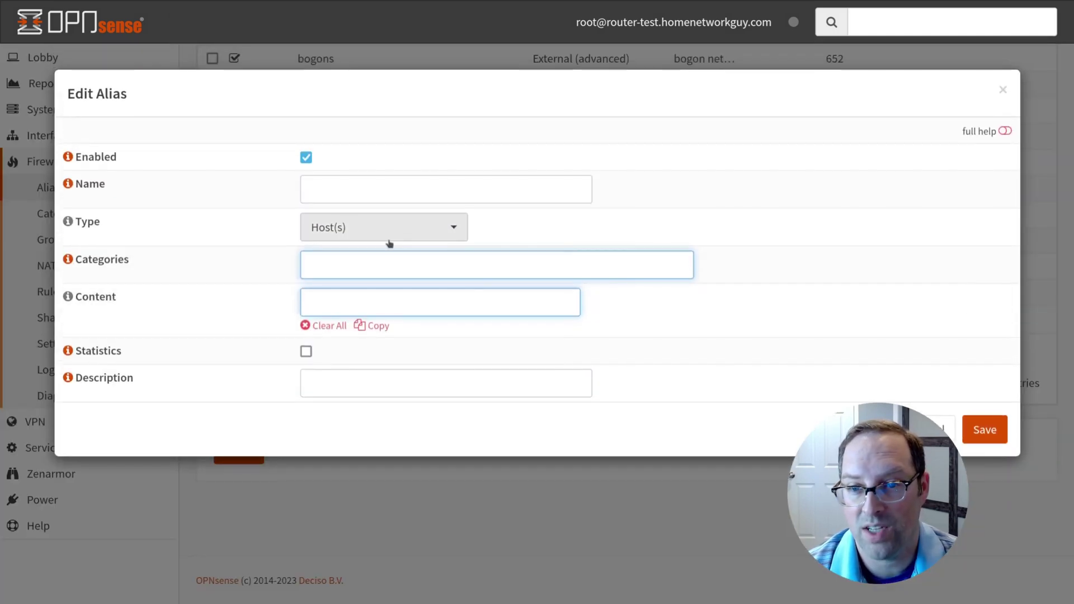
{"action": "left_click", "coordinate": [386, 235]}
{"action": "left_click", "coordinate": [354, 368]}
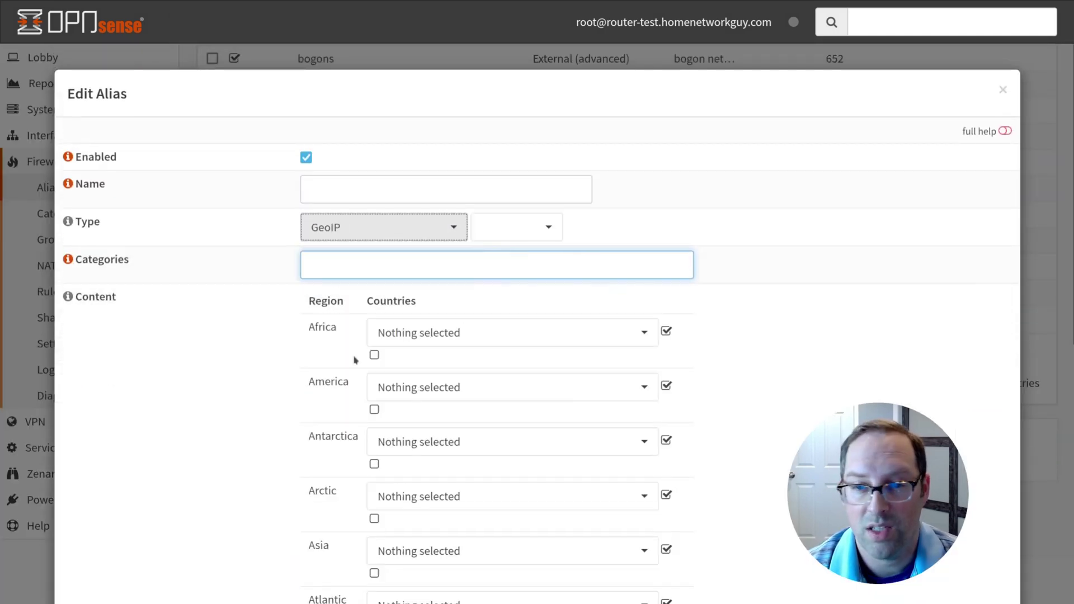
{"action": "left_click", "coordinate": [487, 330]}
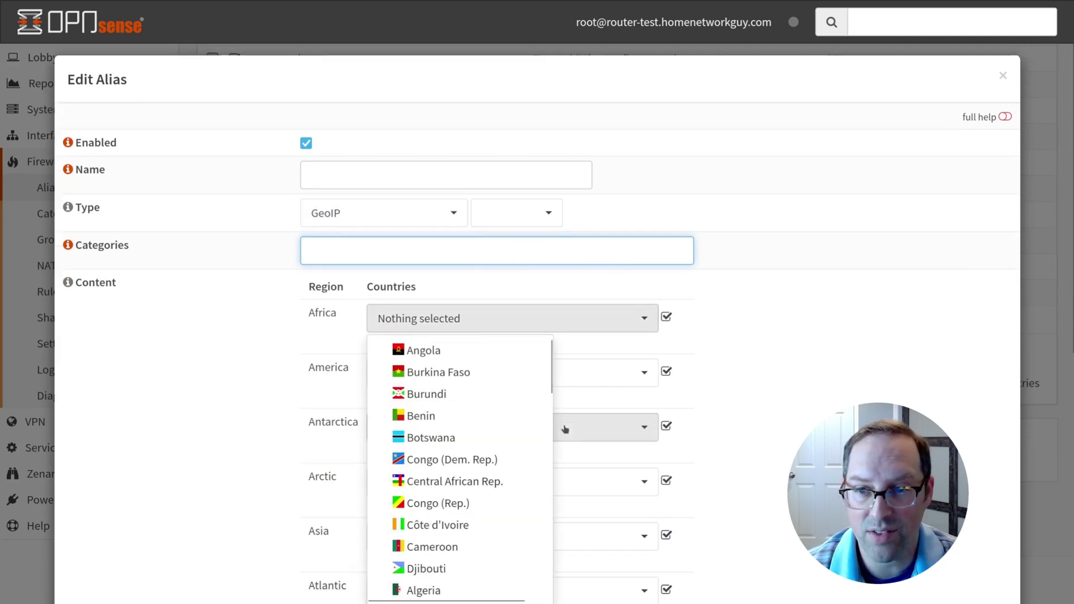
{"action": "scroll", "coordinate": [582, 403], "scroll_direction": "down", "scroll_amount": 5}
{"action": "left_click", "coordinate": [592, 388]}
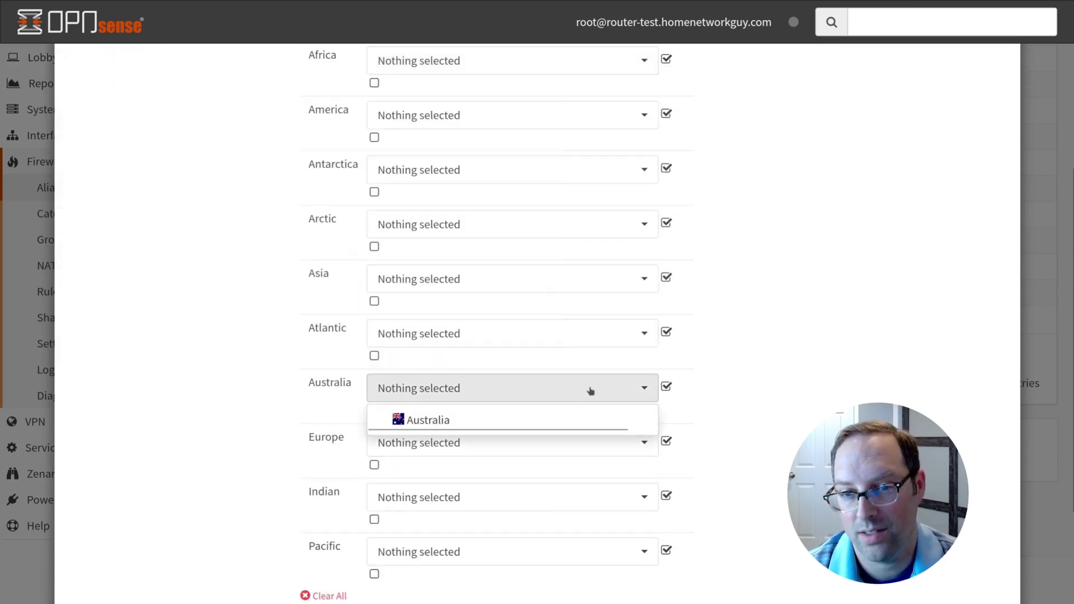
{"action": "left_click", "coordinate": [561, 450]}
{"action": "left_click", "coordinate": [61, 291]}
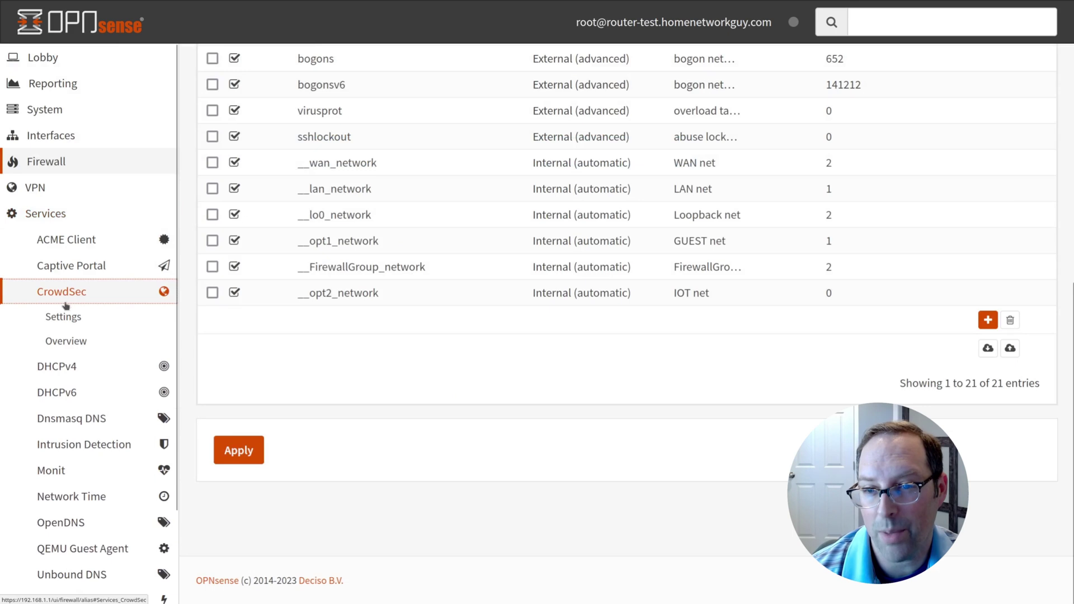
Review CrowdSec's overview, bouncers, collections and scenarios, then go to the Unbound DNS Blocklist page
{"action": "left_click", "coordinate": [64, 343]}
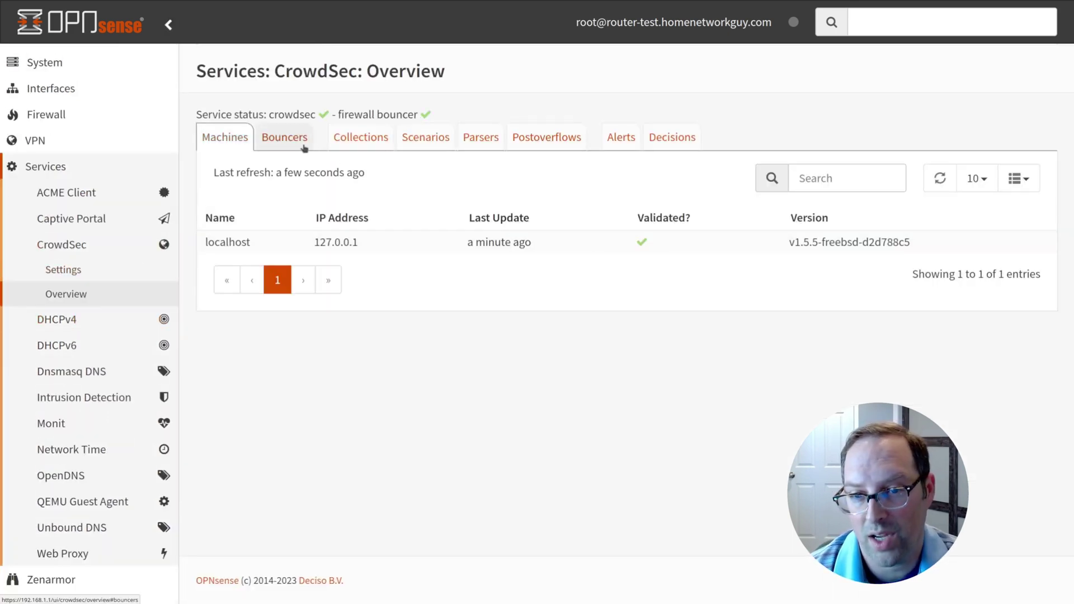
{"action": "left_click", "coordinate": [284, 138]}
{"action": "left_click", "coordinate": [358, 144]}
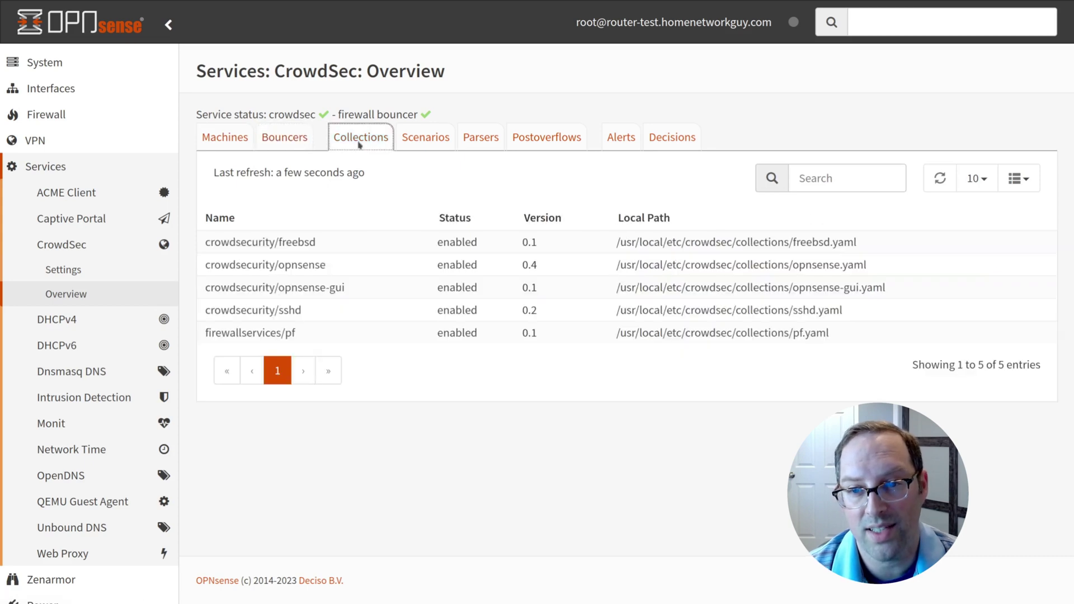
{"action": "left_click", "coordinate": [420, 144]}
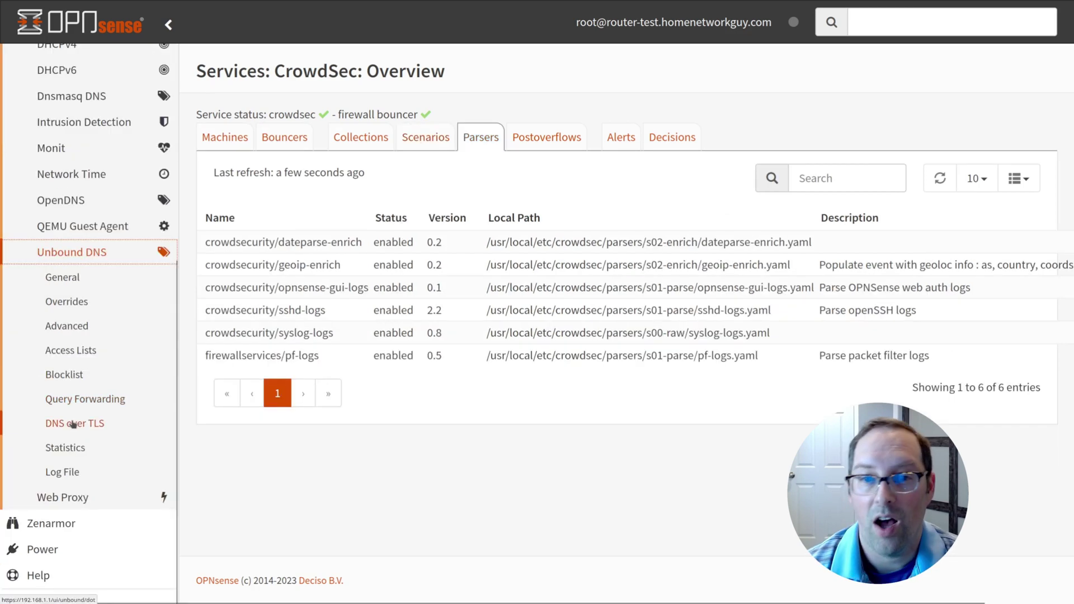
{"action": "left_click", "coordinate": [72, 375]}
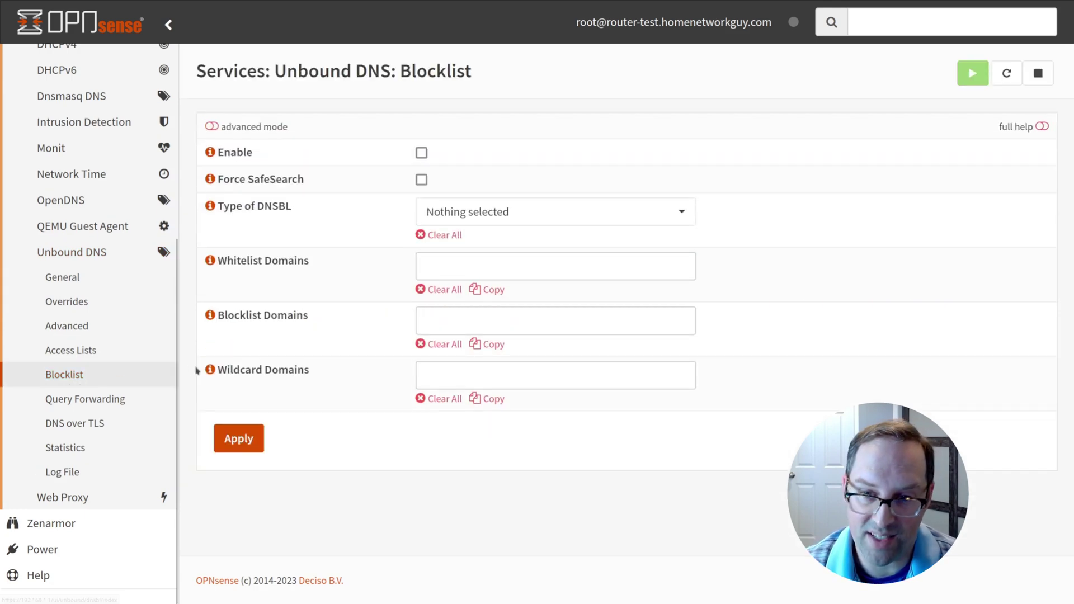
Enable the Unbound DNS blocklist with Force SafeSearch and add the Blocklist.site Tiktok list
{"action": "left_click", "coordinate": [421, 152]}
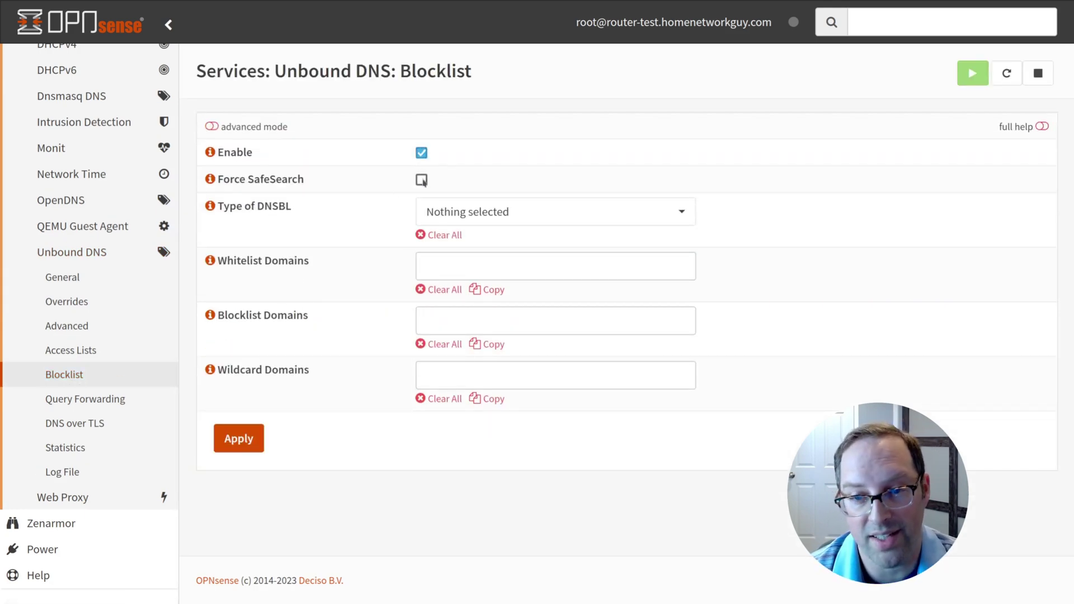
{"action": "left_click", "coordinate": [422, 180]}
{"action": "left_click", "coordinate": [487, 211]}
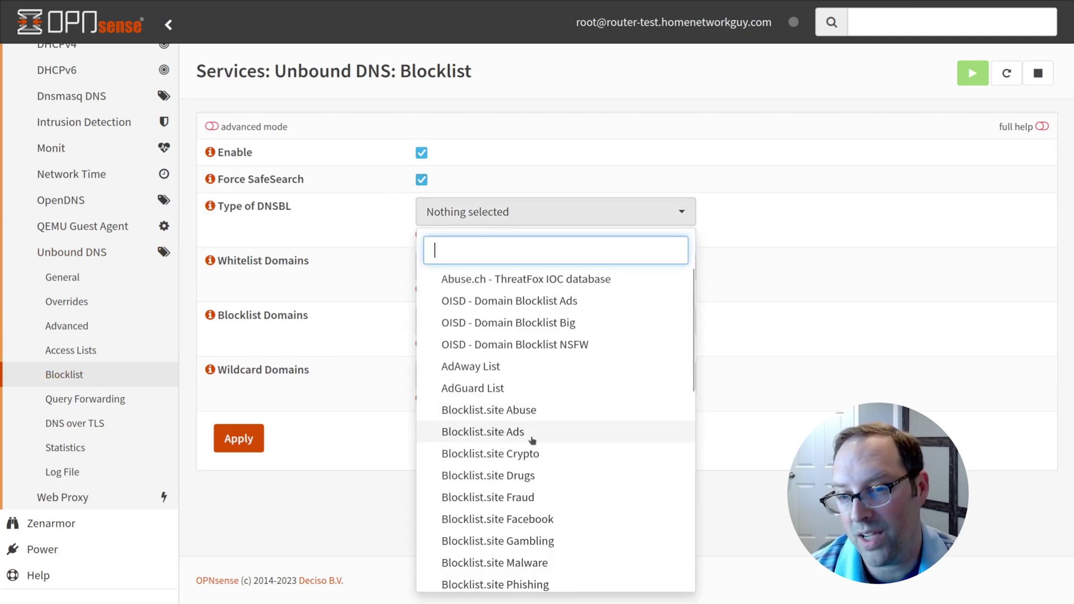
{"action": "scroll", "coordinate": [533, 440], "scroll_direction": "down", "scroll_amount": 5}
{"action": "left_click", "coordinate": [513, 444]}
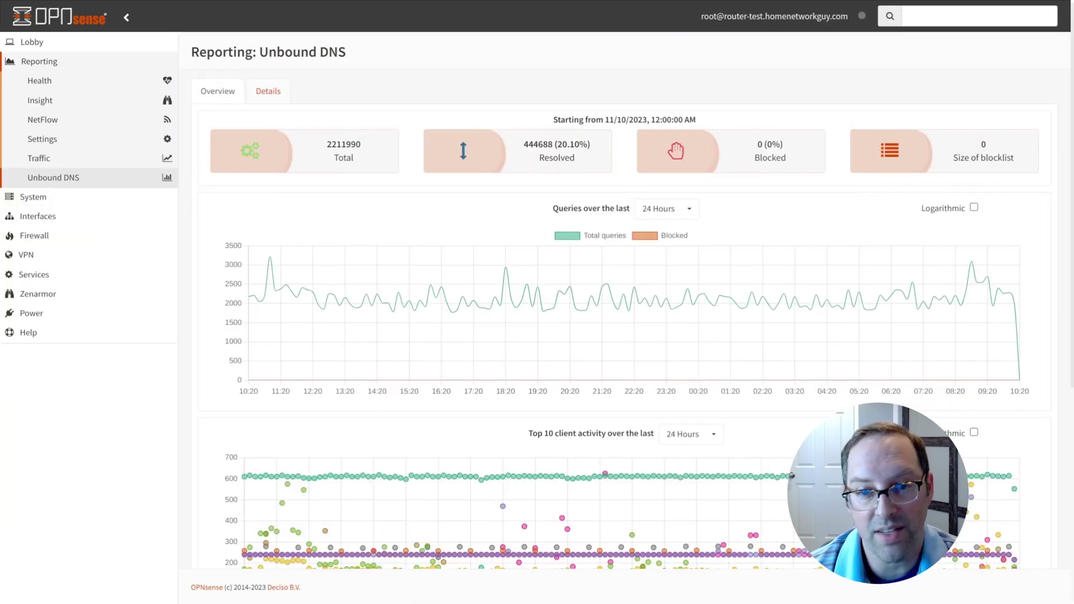
{"action": "scroll", "coordinate": [792, 476], "scroll_direction": "down", "scroll_amount": 3}
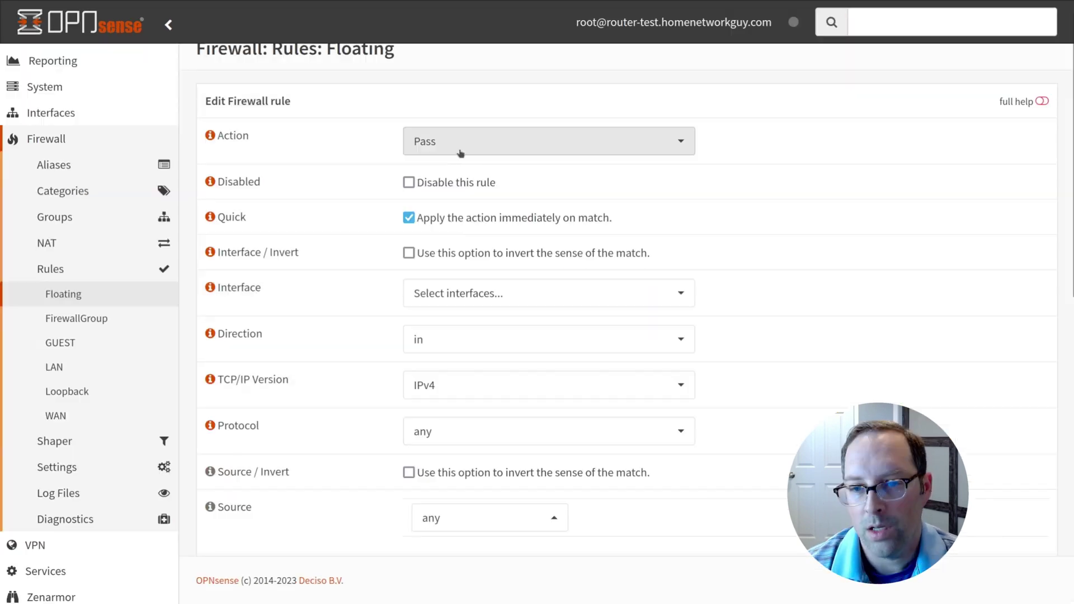
Make a floating rule blocking destination ports 853–853 and add the DoH blocklist URL to DoHServers
{"action": "left_click", "coordinate": [442, 143]}
{"action": "left_click", "coordinate": [438, 226]}
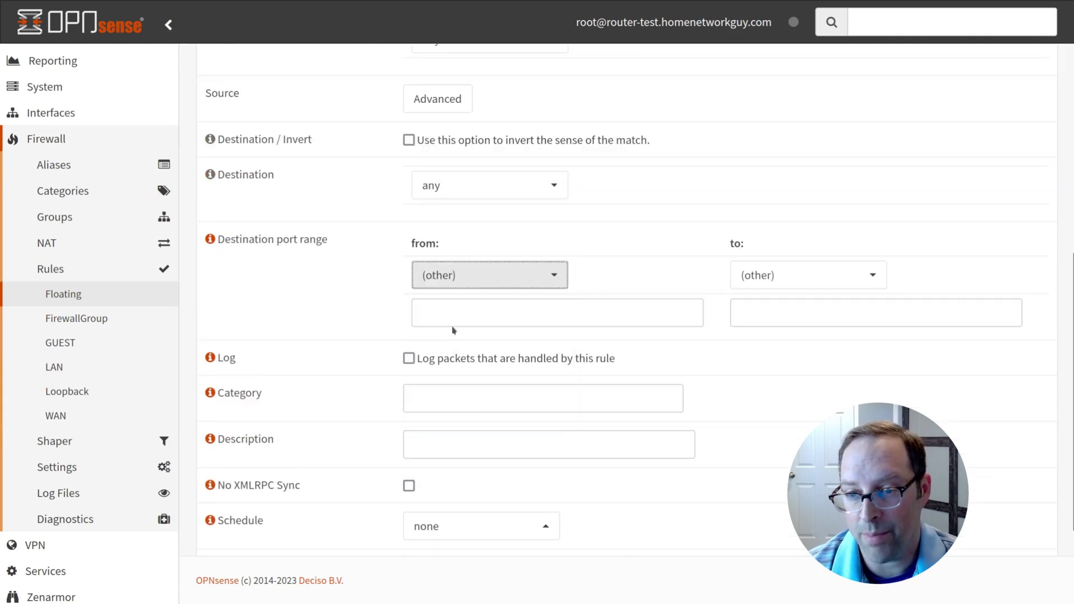
{"action": "left_click", "coordinate": [508, 313]}
{"action": "type", "text": "853"}
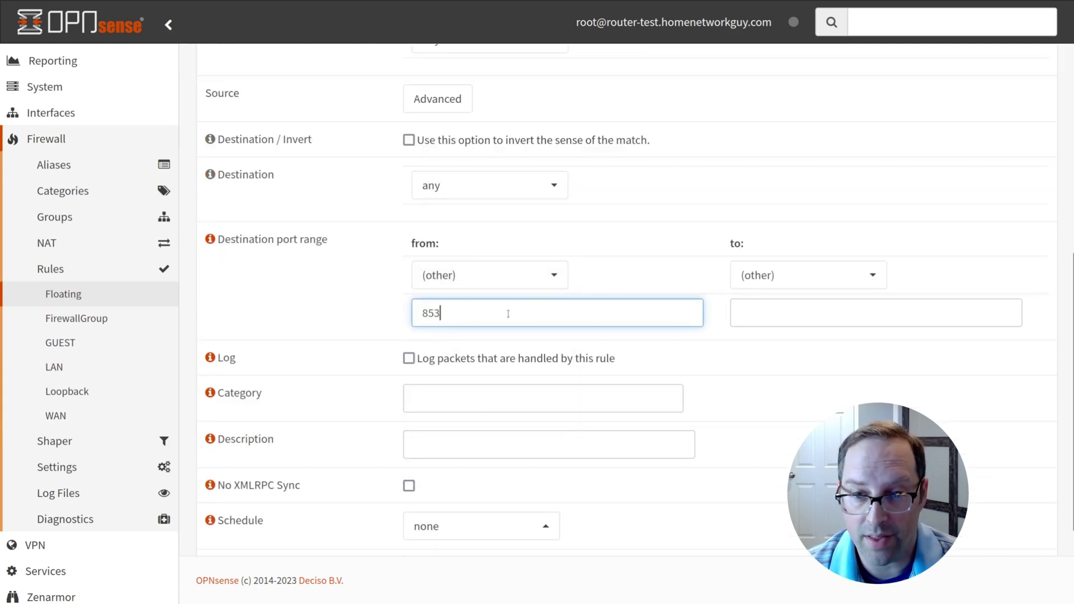
{"action": "left_click_drag", "start_coordinate": [508, 313], "coordinate": [368, 308]}
{"action": "key", "text": "ctrl+c"}
{"action": "left_click", "coordinate": [880, 305]}
{"action": "key", "text": "ctrl+v"}
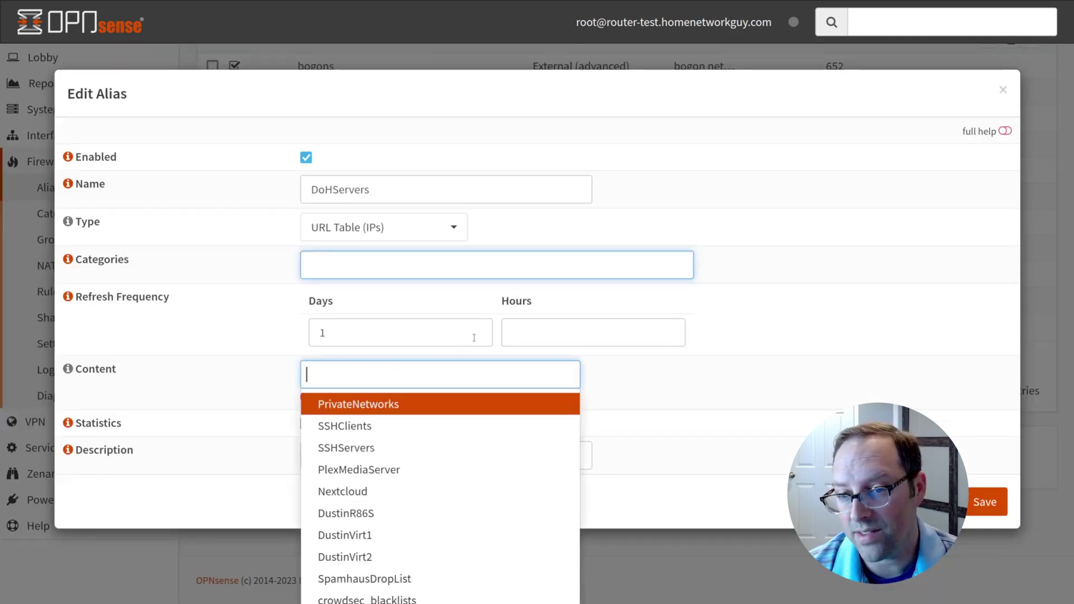
{"action": "key", "text": "ctrl+v"}
{"action": "left_click_drag", "start_coordinate": [515, 374], "coordinate": [317, 380]}
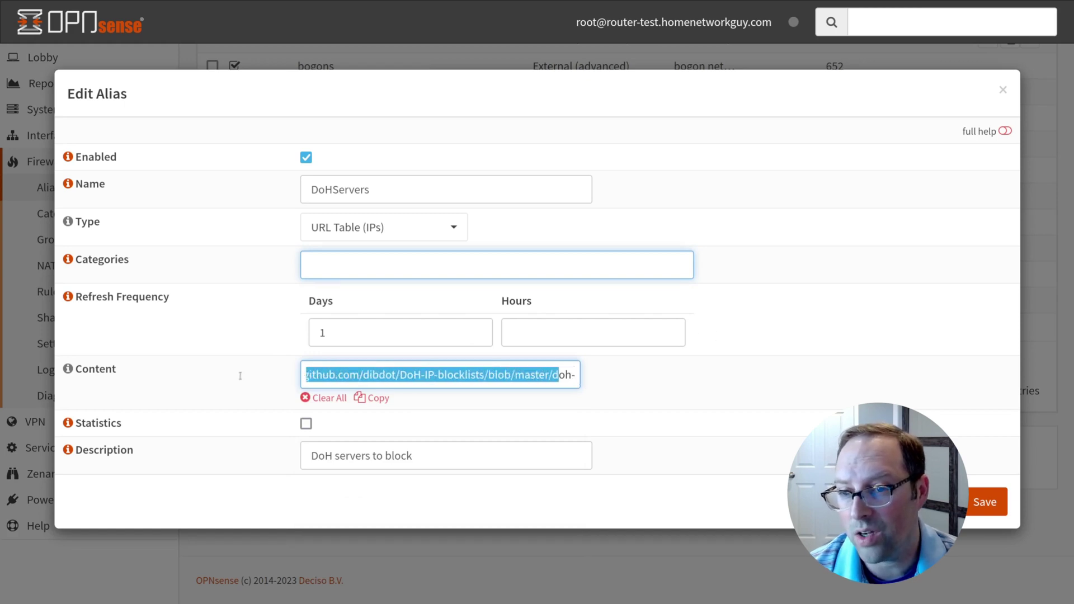
{"action": "left_click", "coordinate": [663, 352]}
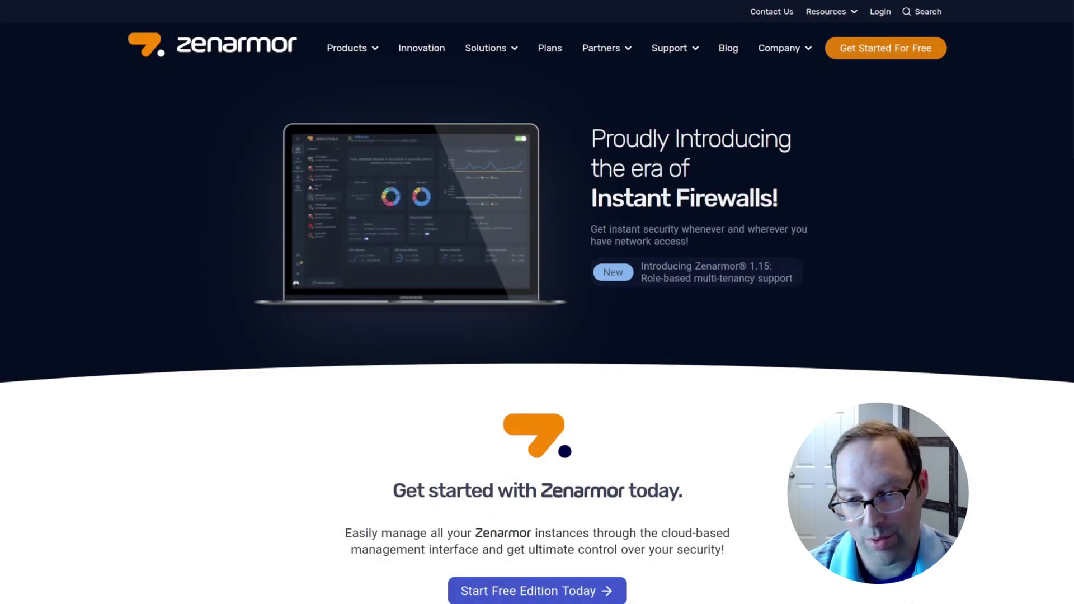
{"action": "scroll", "coordinate": [537, 302], "scroll_direction": "down", "scroll_amount": 4}
{"action": "scroll", "coordinate": [537, 302], "scroll_direction": "down", "scroll_amount": 4}
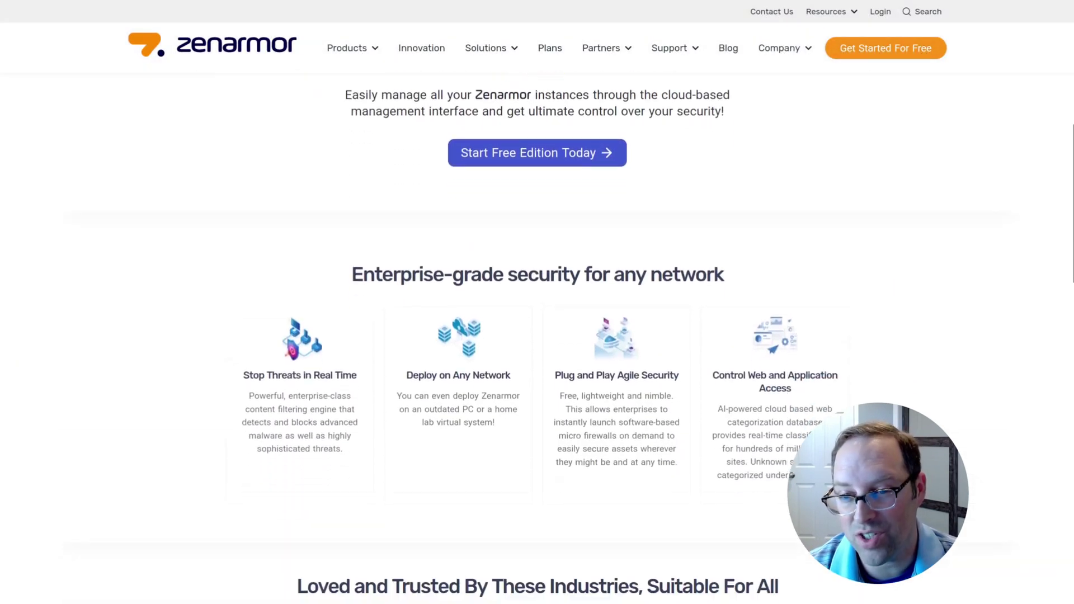
{"action": "scroll", "coordinate": [537, 303], "scroll_direction": "down", "scroll_amount": 2}
{"action": "scroll", "coordinate": [538, 302], "scroll_direction": "down", "scroll_amount": 3}
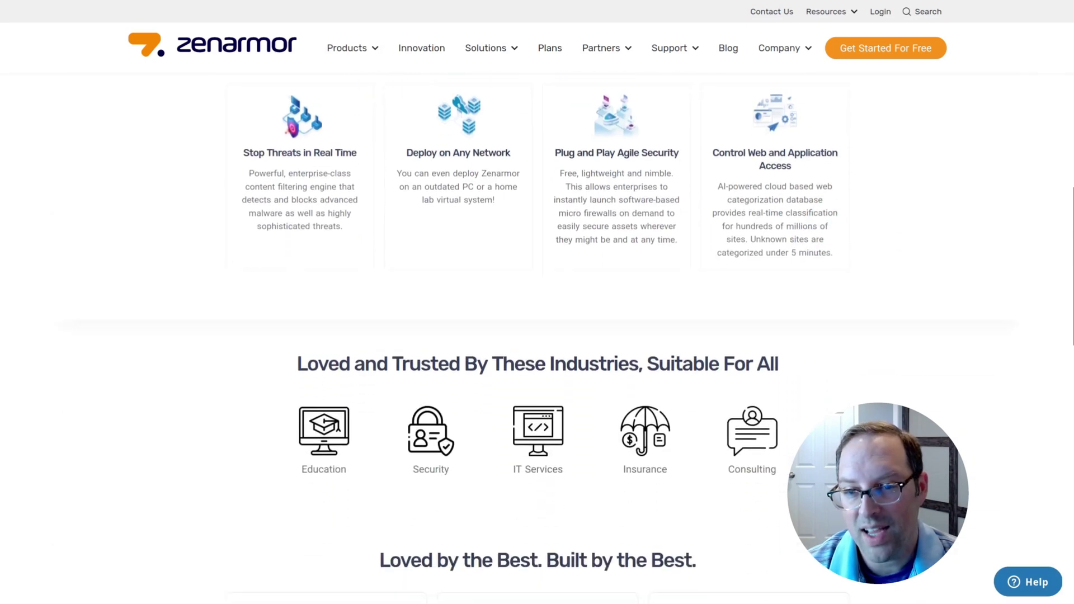
{"action": "scroll", "coordinate": [538, 302], "scroll_direction": "down", "scroll_amount": 4}
{"action": "scroll", "coordinate": [537, 302], "scroll_direction": "down", "scroll_amount": 2}
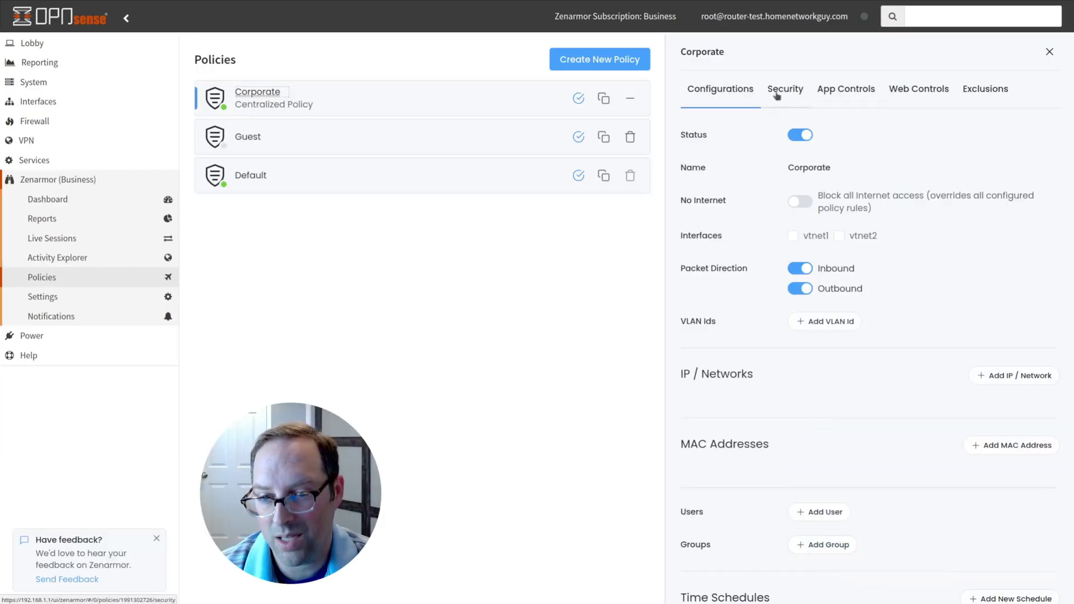
Review the Corporate policy's App Controls and Configurations tabs, including its add-user option
{"action": "left_click", "coordinate": [845, 89]}
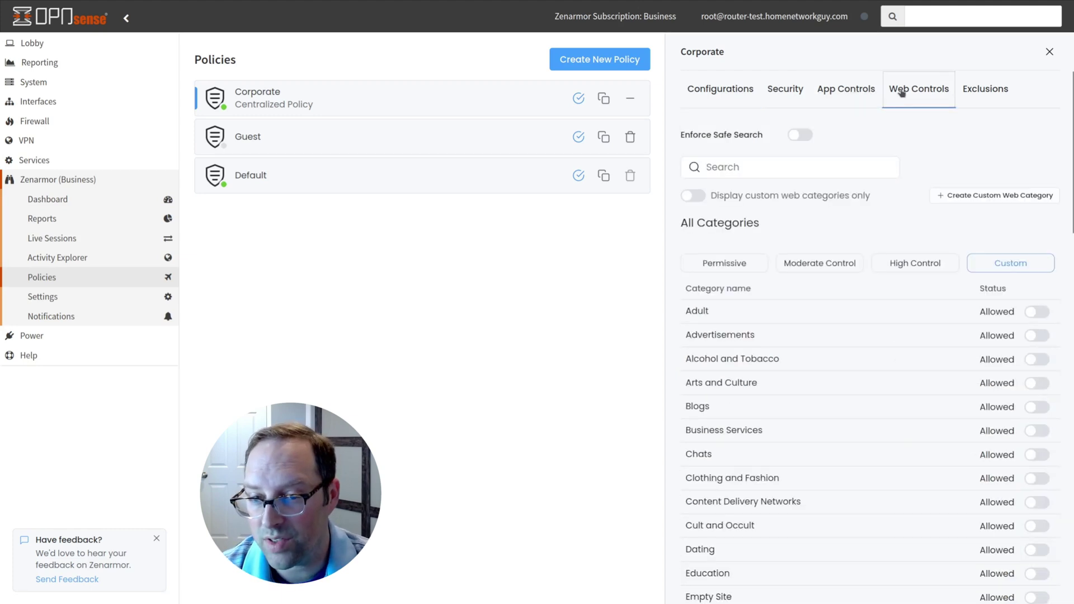
{"action": "left_click", "coordinate": [721, 89]}
{"action": "left_click", "coordinate": [822, 284]}
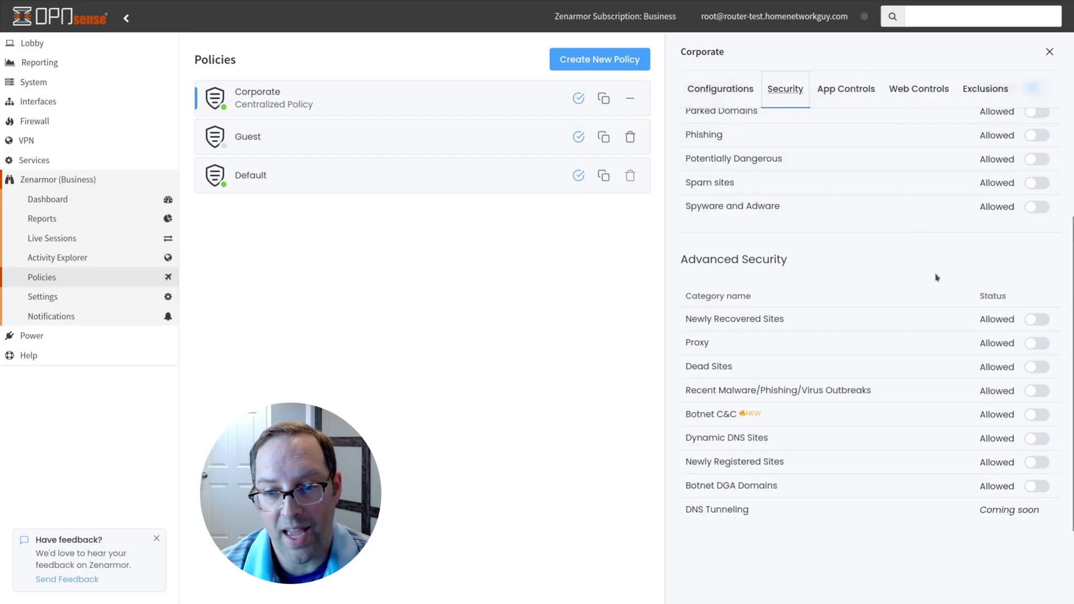
{"action": "scroll", "coordinate": [937, 276], "scroll_direction": "up", "scroll_amount": 4}
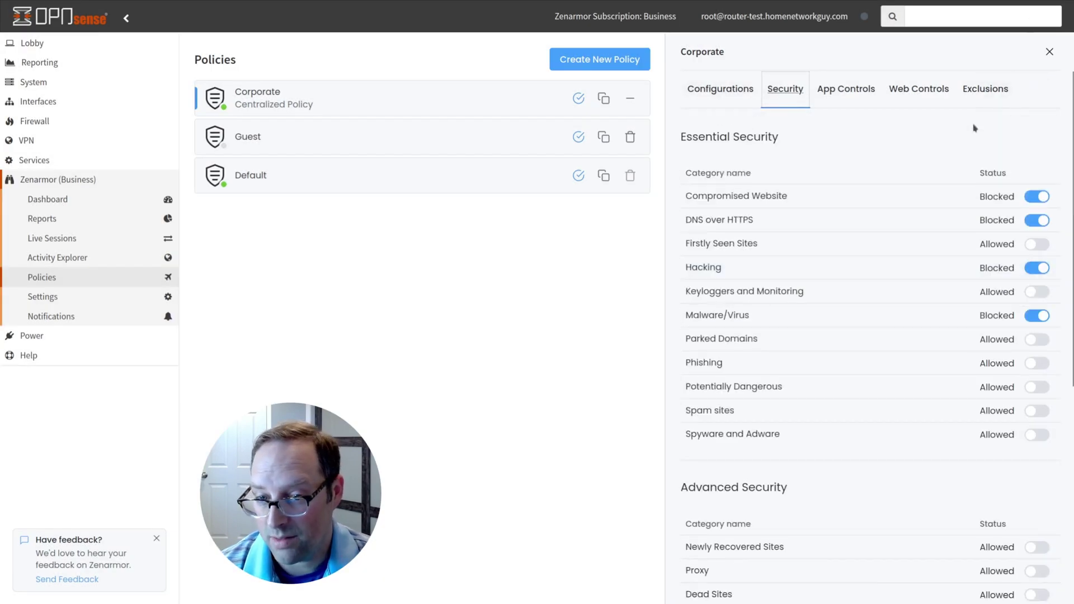
{"action": "scroll", "coordinate": [974, 128], "scroll_direction": "down", "scroll_amount": 6}
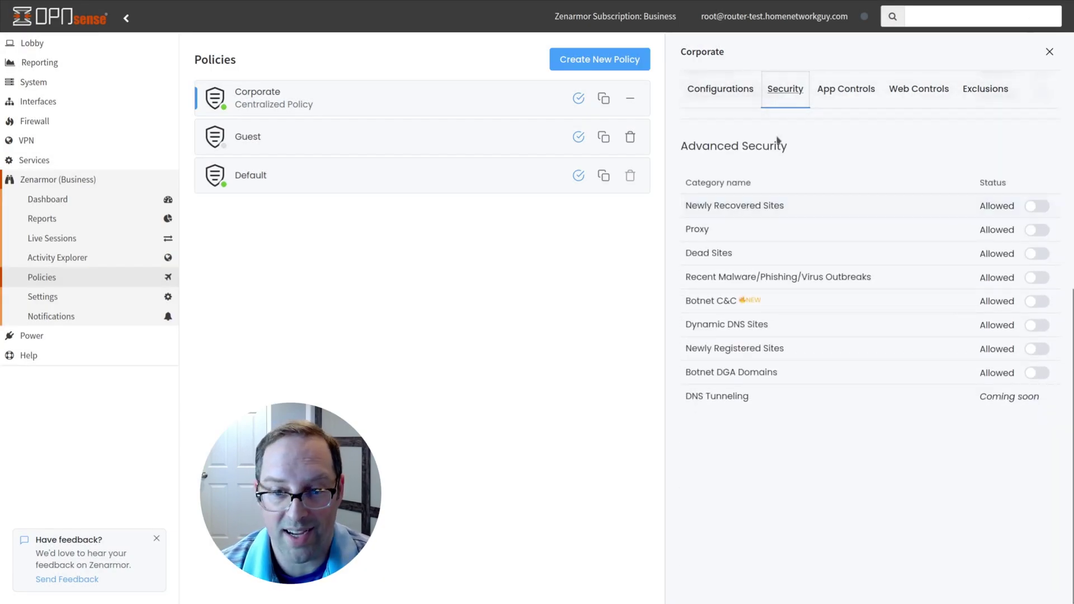
{"action": "left_click", "coordinate": [728, 99]}
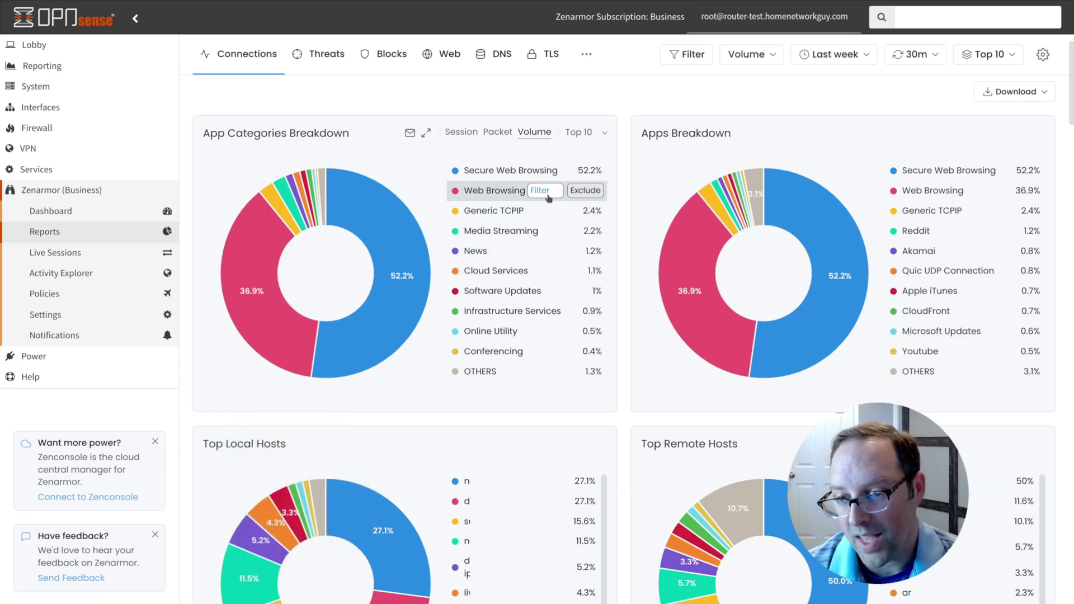
{"action": "left_click", "coordinate": [548, 191]}
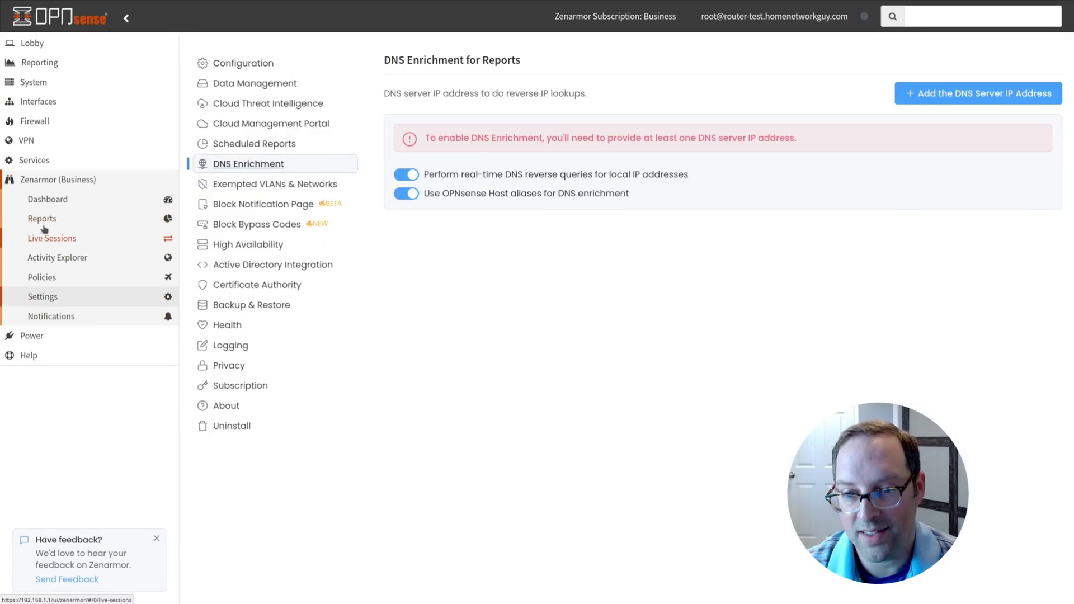
{"action": "left_click", "coordinate": [45, 237]}
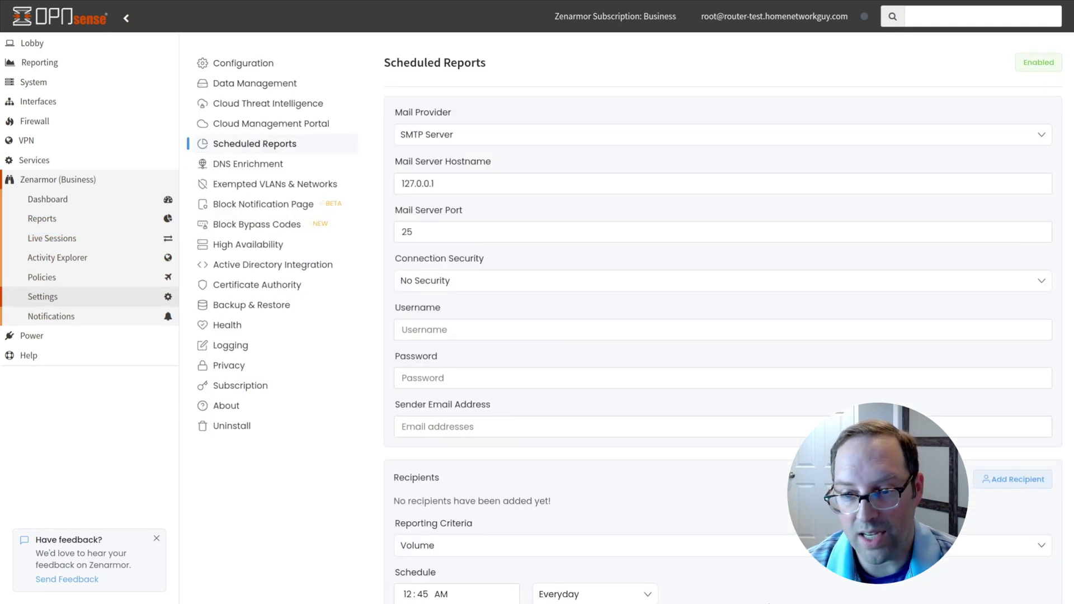
{"action": "scroll", "coordinate": [621, 313], "scroll_direction": "down", "scroll_amount": 1}
{"action": "scroll", "coordinate": [621, 313], "scroll_direction": "down", "scroll_amount": 2}
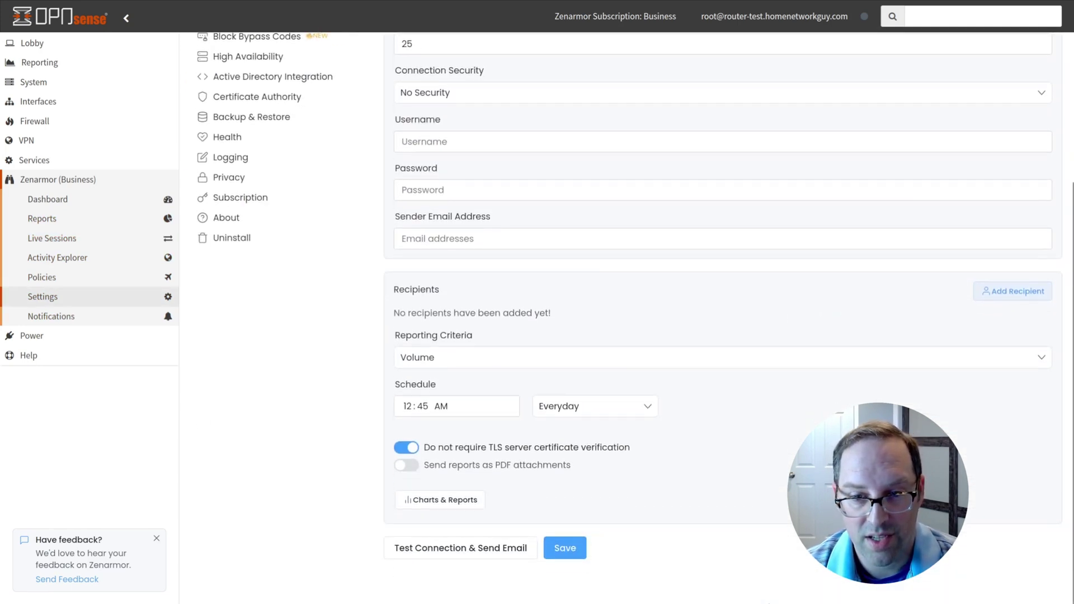
{"action": "scroll", "coordinate": [283, 205], "scroll_direction": "up", "scroll_amount": 3}
{"action": "left_click", "coordinate": [283, 205]}
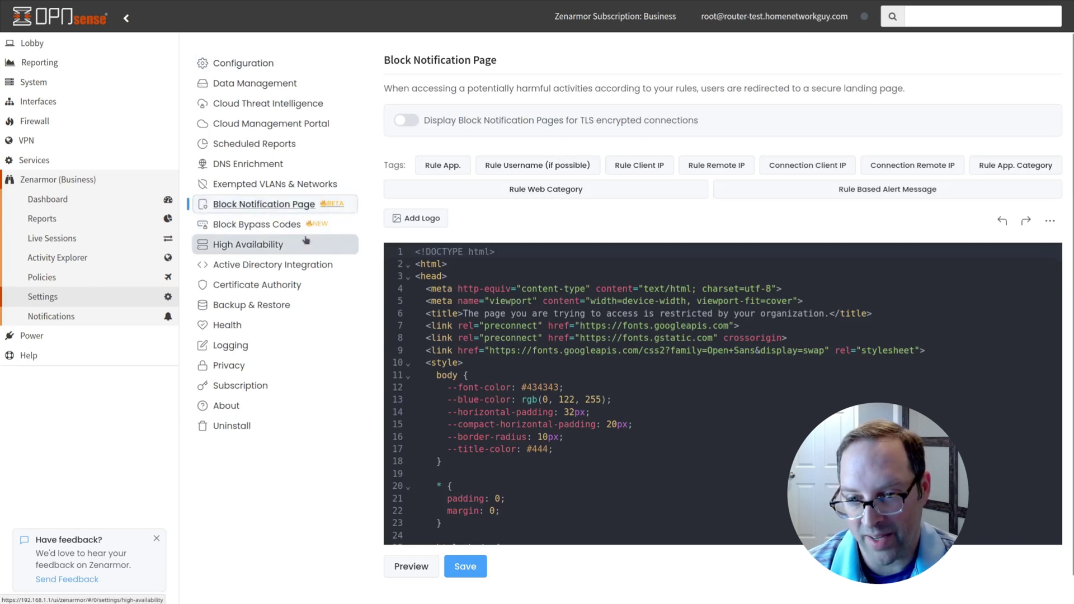
{"action": "left_click", "coordinate": [284, 224]}
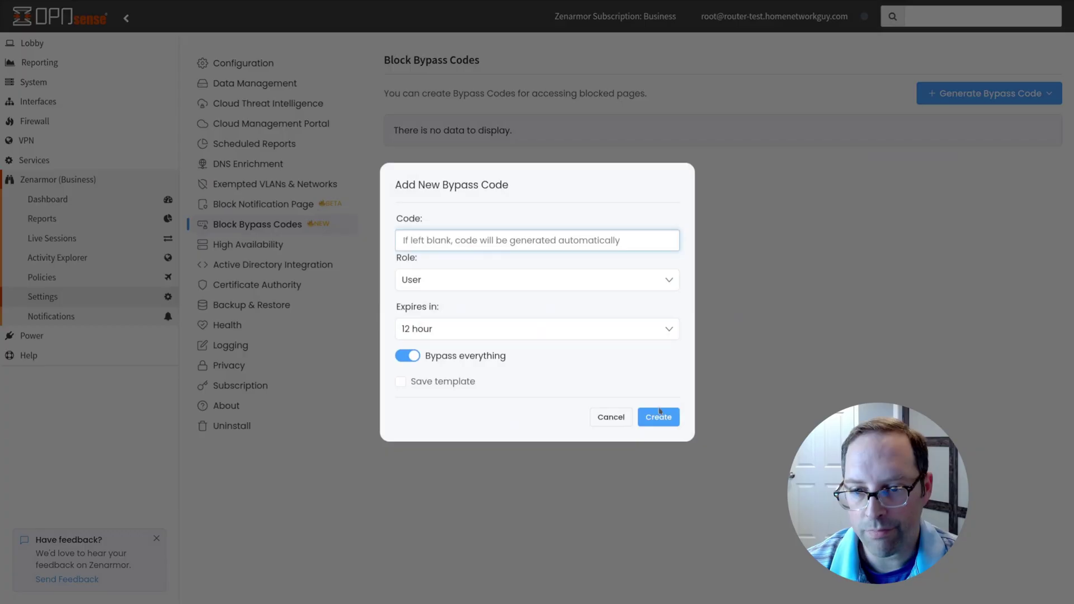
{"action": "left_click", "coordinate": [659, 415]}
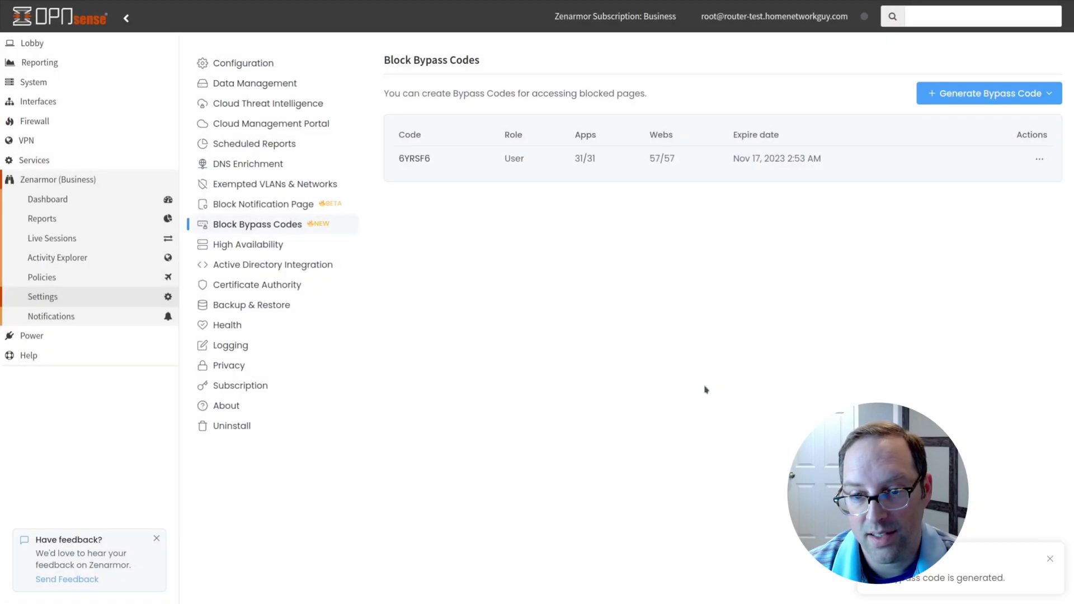
Create a new Zenarmor policy named 'Test'
{"action": "left_click", "coordinate": [945, 58]}
{"action": "type", "text": "Test"}
{"action": "left_click", "coordinate": [629, 357]}
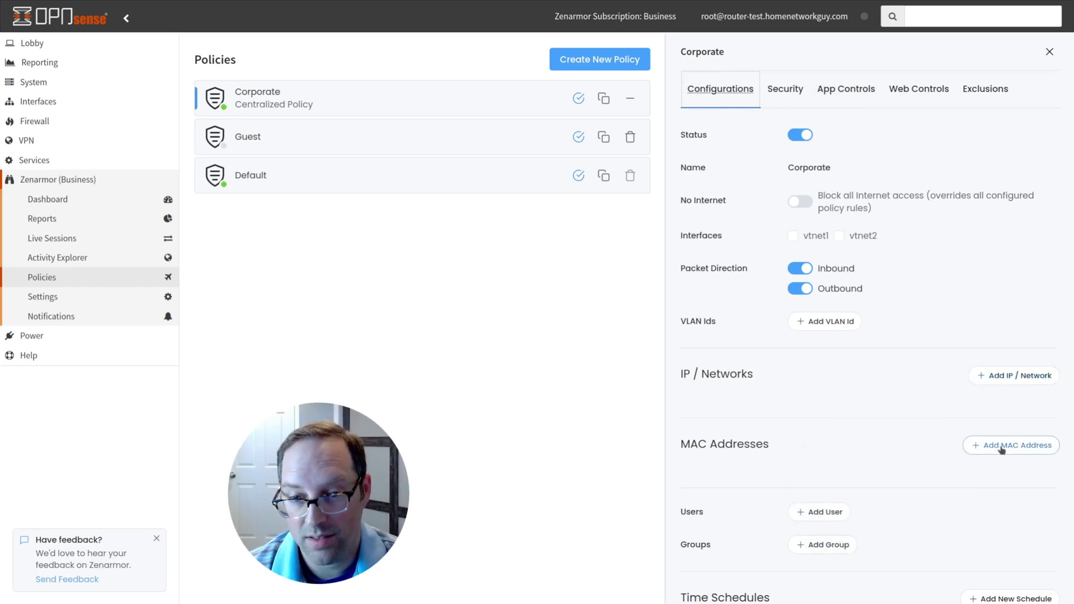
Turn on safe search for the Default policy and scroll through its settings
{"action": "left_click", "coordinate": [799, 136]}
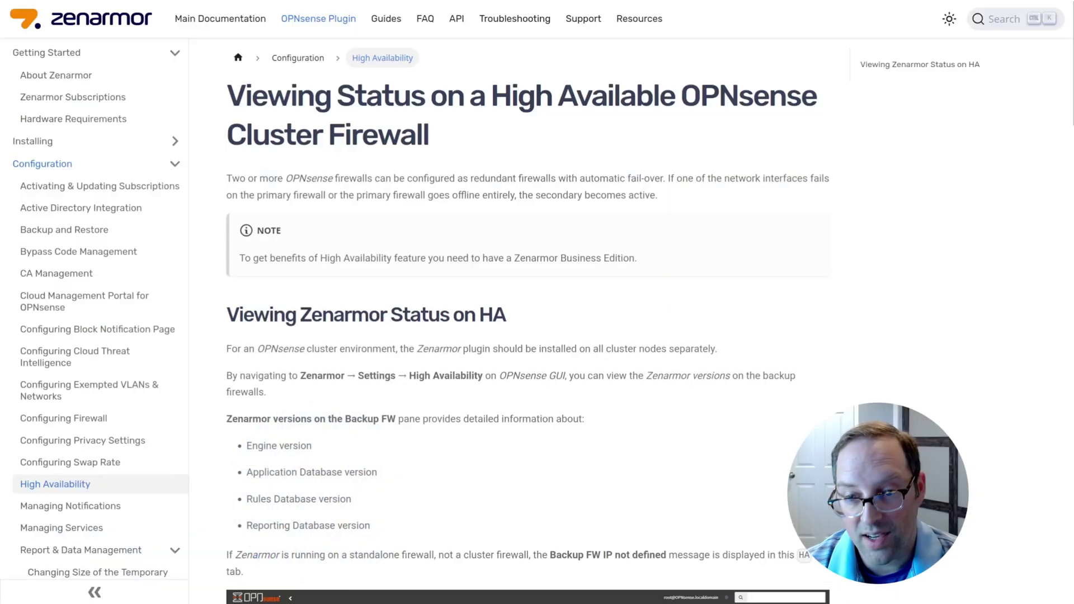
{"action": "scroll", "coordinate": [526, 313], "scroll_direction": "down", "scroll_amount": 5}
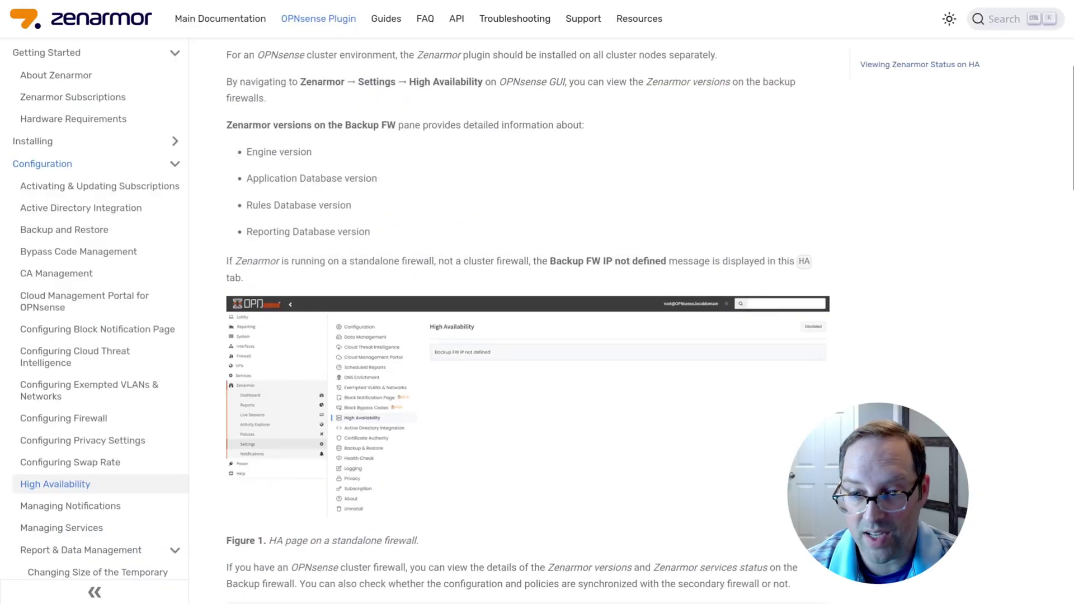
{"action": "scroll", "coordinate": [526, 313], "scroll_direction": "down", "scroll_amount": 4}
{"action": "scroll", "coordinate": [526, 313], "scroll_direction": "down", "scroll_amount": 2}
{"action": "scroll", "coordinate": [526, 314], "scroll_direction": "down", "scroll_amount": 3}
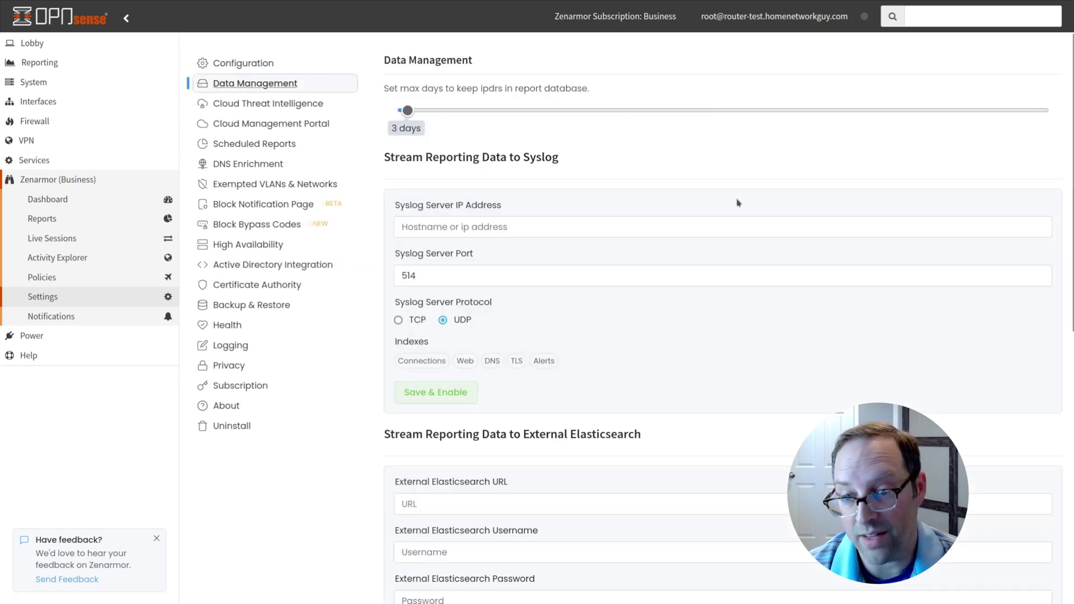
Scroll through Zenarmor's Data Management syslog and Elasticsearch options
{"action": "scroll", "coordinate": [738, 202], "scroll_direction": "down", "scroll_amount": 1}
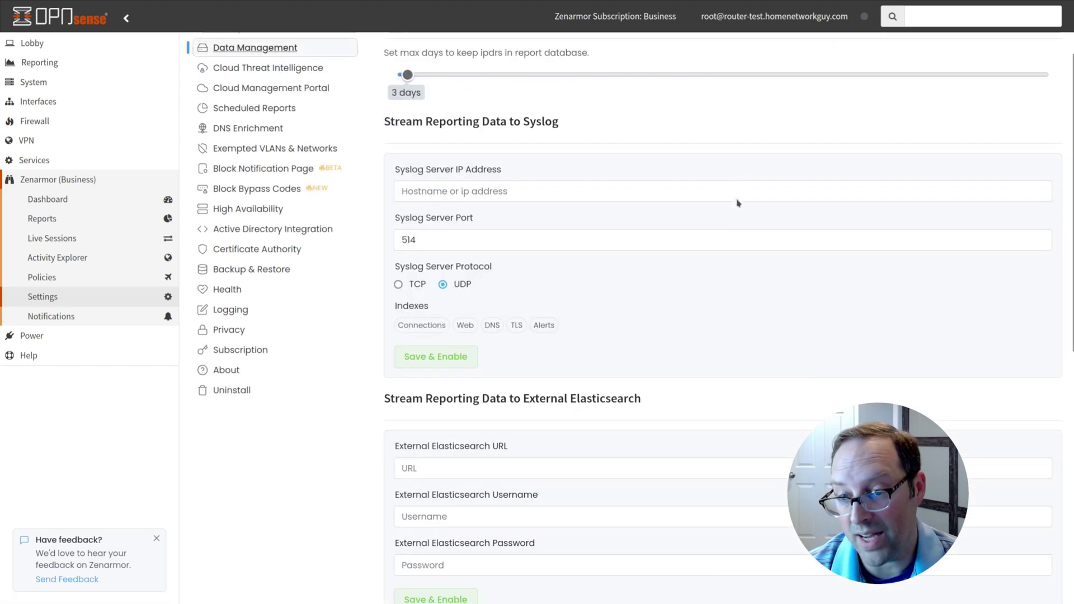
{"action": "scroll", "coordinate": [738, 203], "scroll_direction": "down", "scroll_amount": 2}
{"action": "scroll", "coordinate": [738, 202], "scroll_direction": "down", "scroll_amount": 2}
{"action": "scroll", "coordinate": [737, 201], "scroll_direction": "down", "scroll_amount": 1}
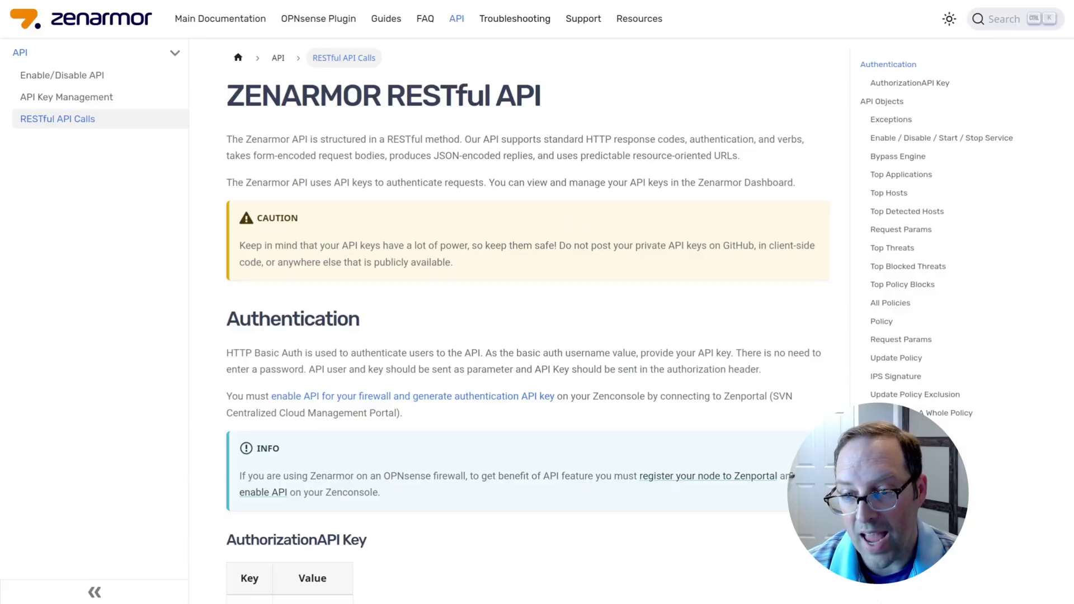
Scroll down the Firewall 1 dashboard in Zenconsole
{"action": "scroll", "coordinate": [792, 476], "scroll_direction": "down", "scroll_amount": 2}
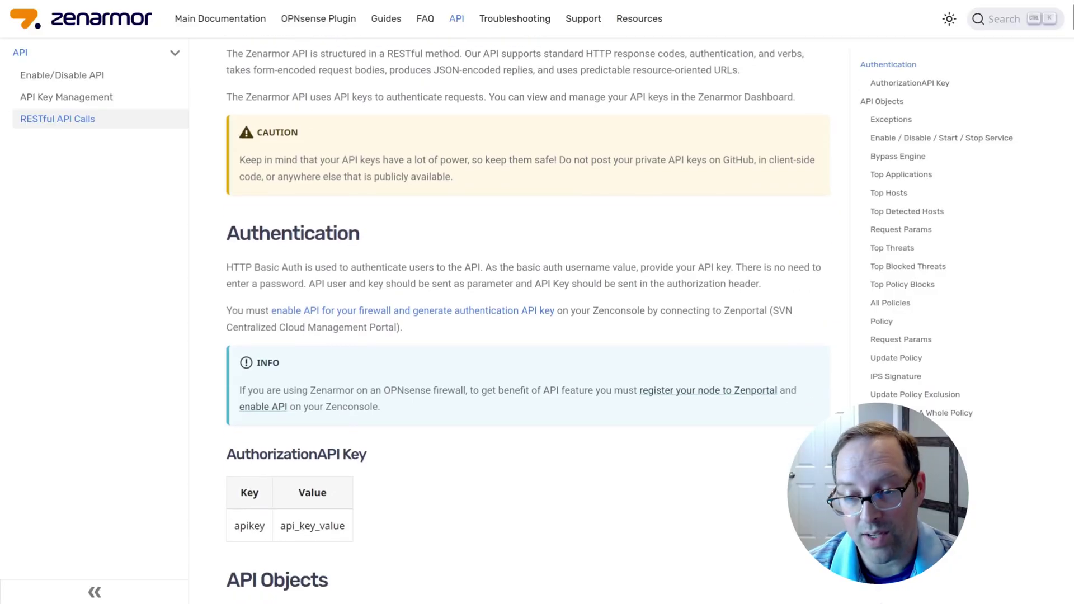